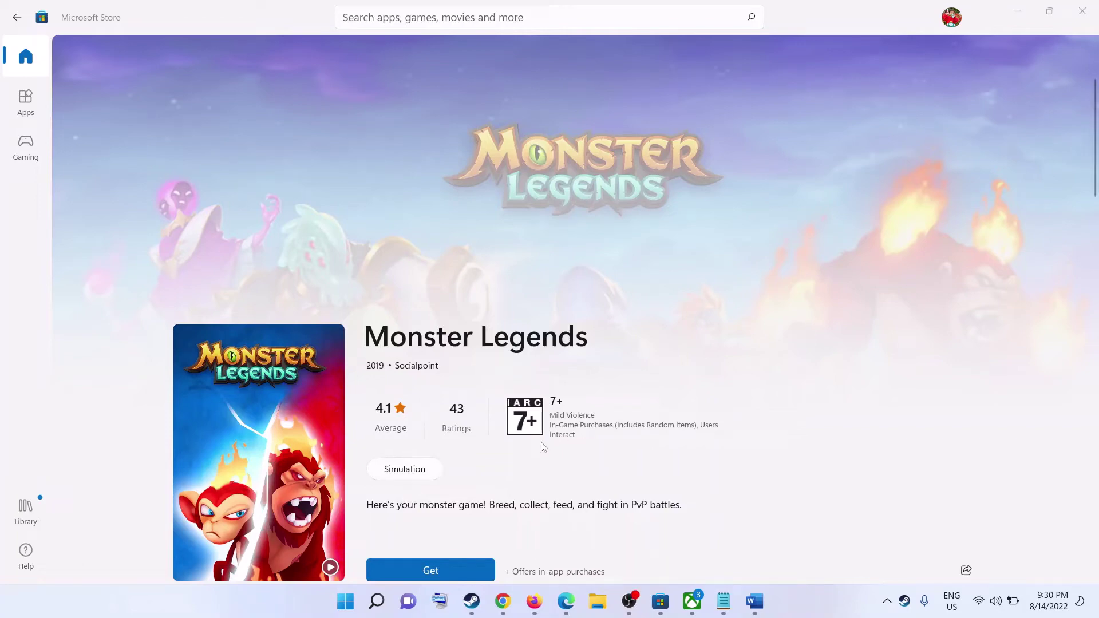
Step: Click Get for Monster Legends, then highlight the log-out/log-in fix in the Word notes
scroll(543, 447, up, 1)
scroll(544, 447, down, 3)
scroll(544, 446, up, 3)
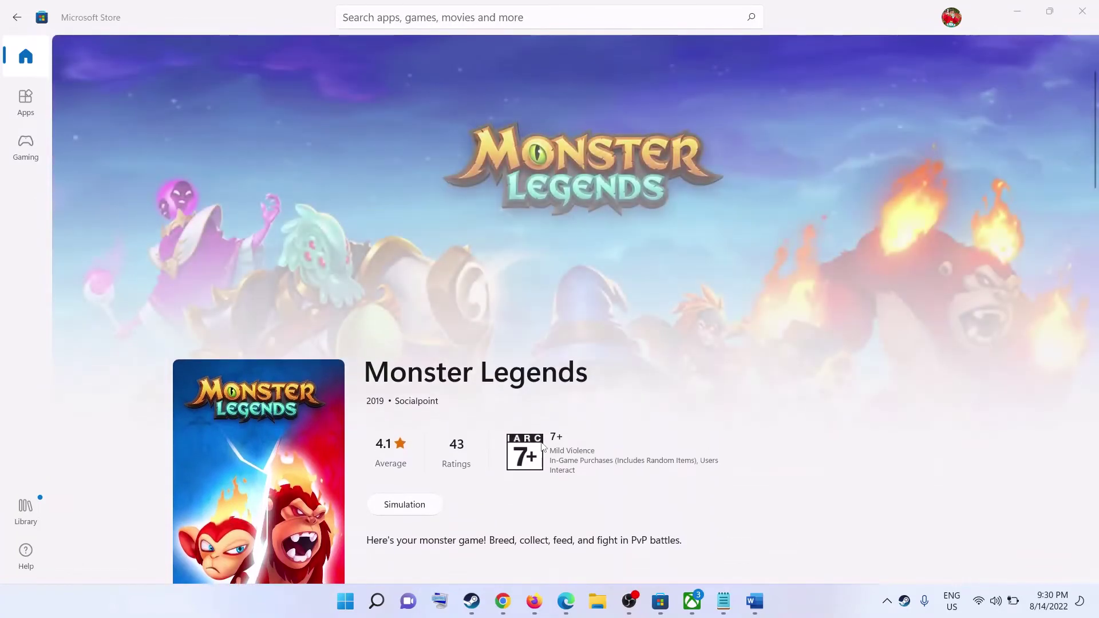
scroll(543, 446, down, 1)
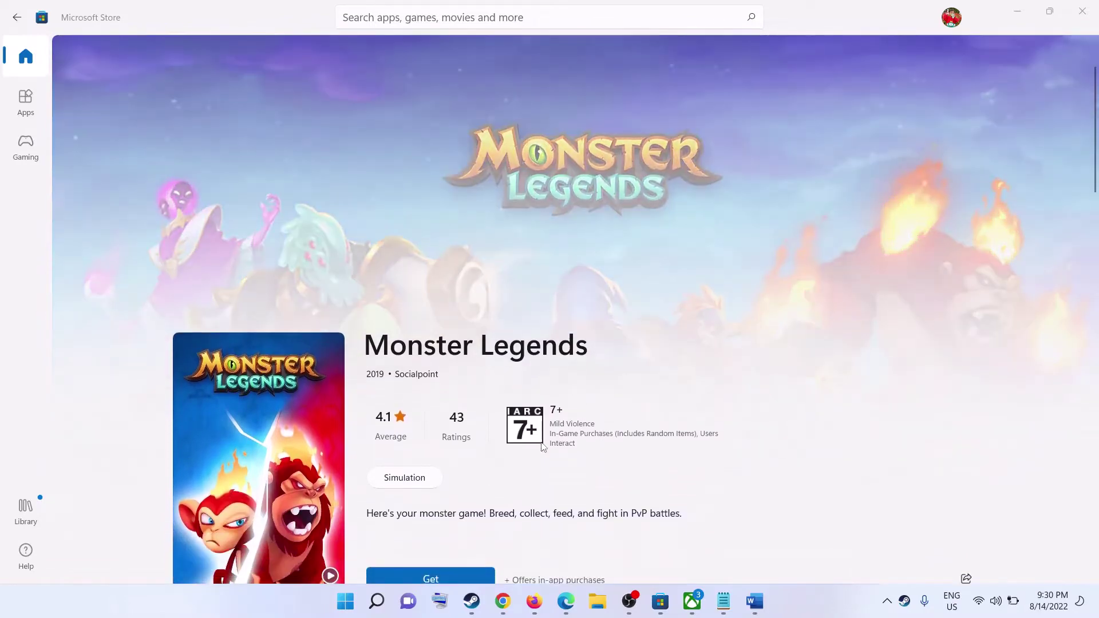
scroll(510, 420, down, 2)
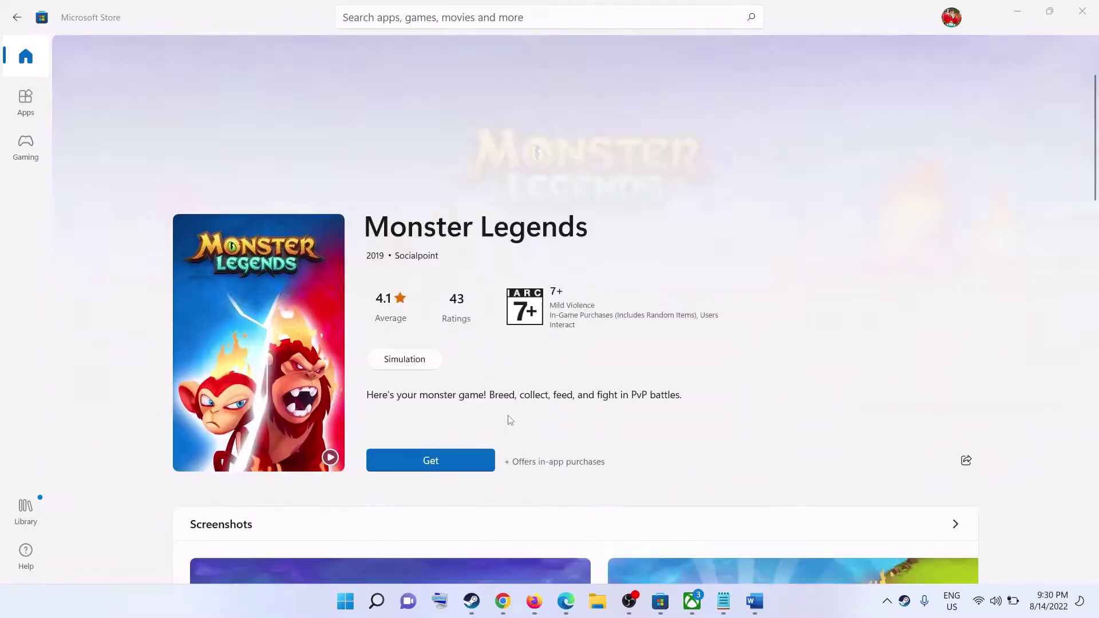
click(458, 441)
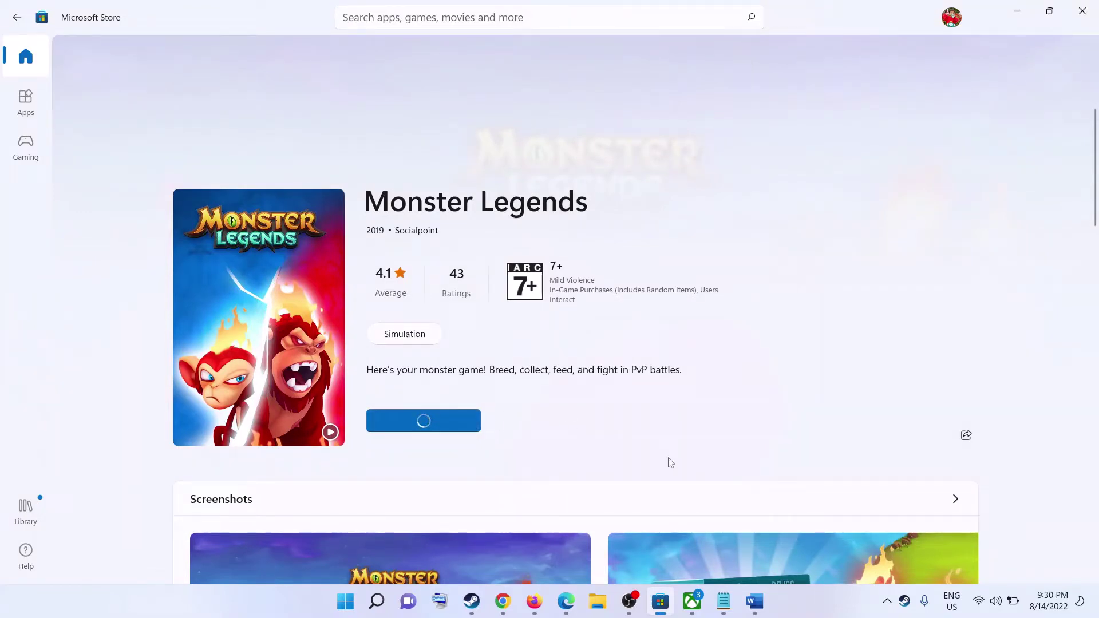
click(819, 613)
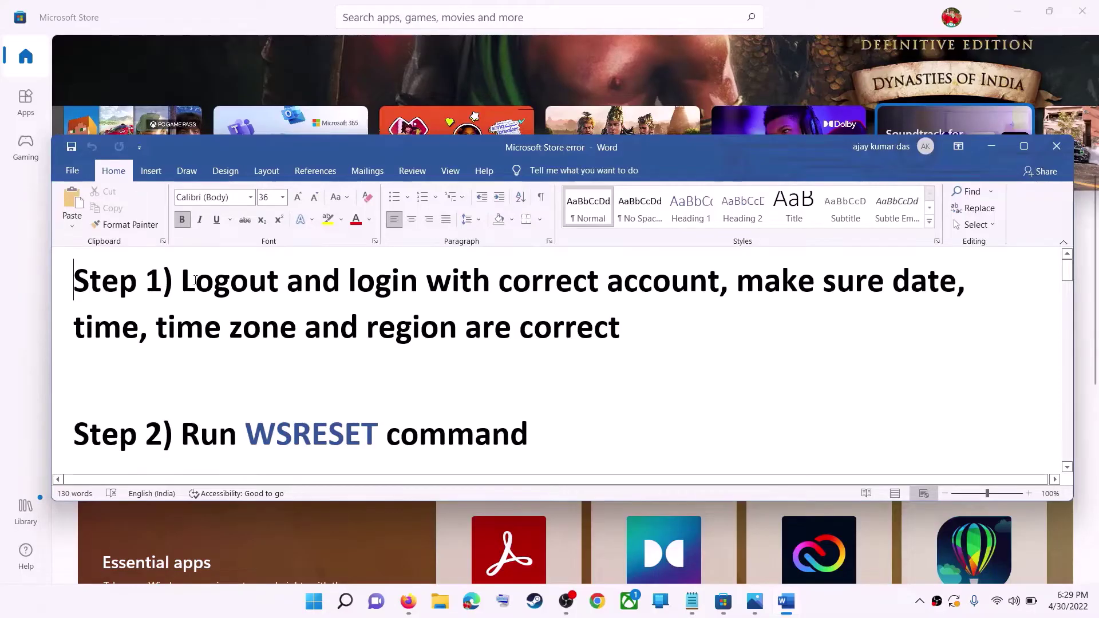
drag(182, 281, 720, 283)
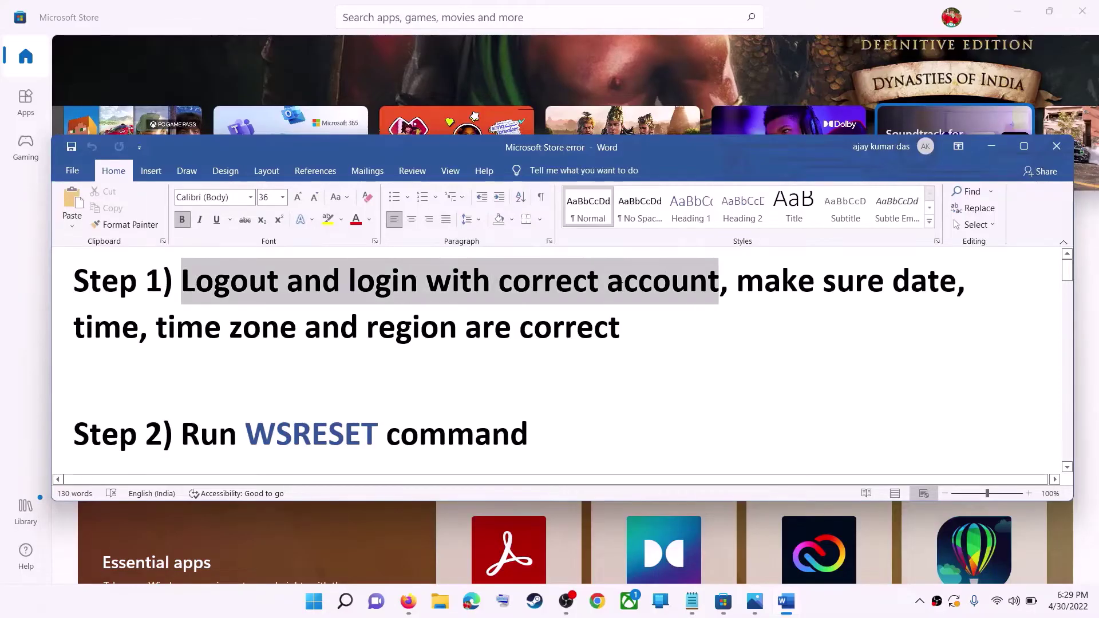
Step: Sign out of the Store and back in with the Microsoft account, then highlight the date/time step
click(994, 151)
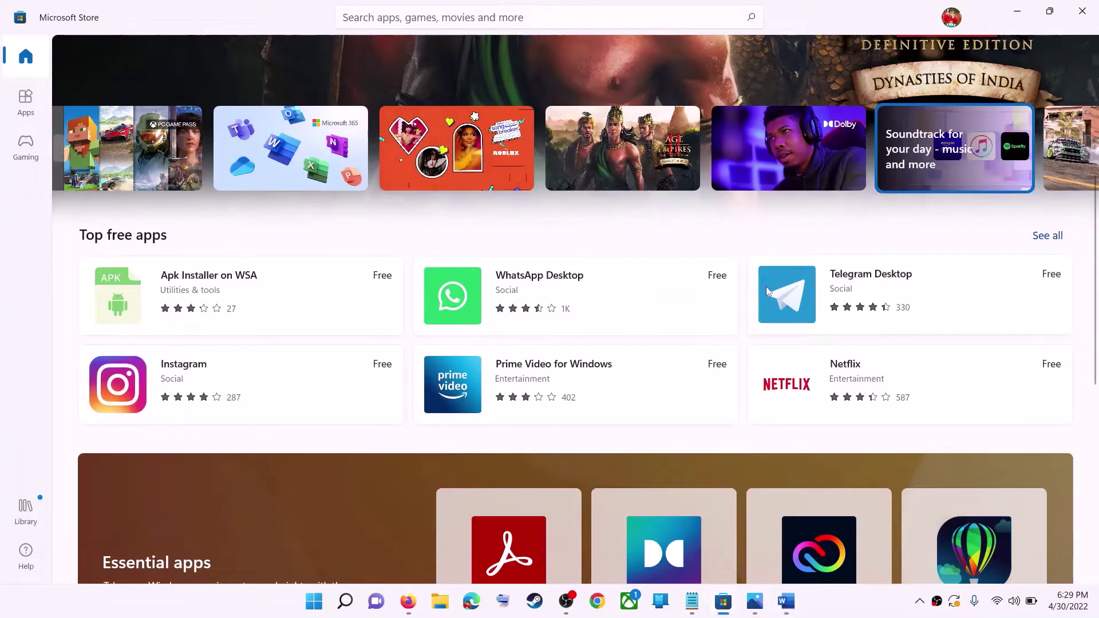
scroll(805, 350, up, 5)
scroll(805, 351, down, 1)
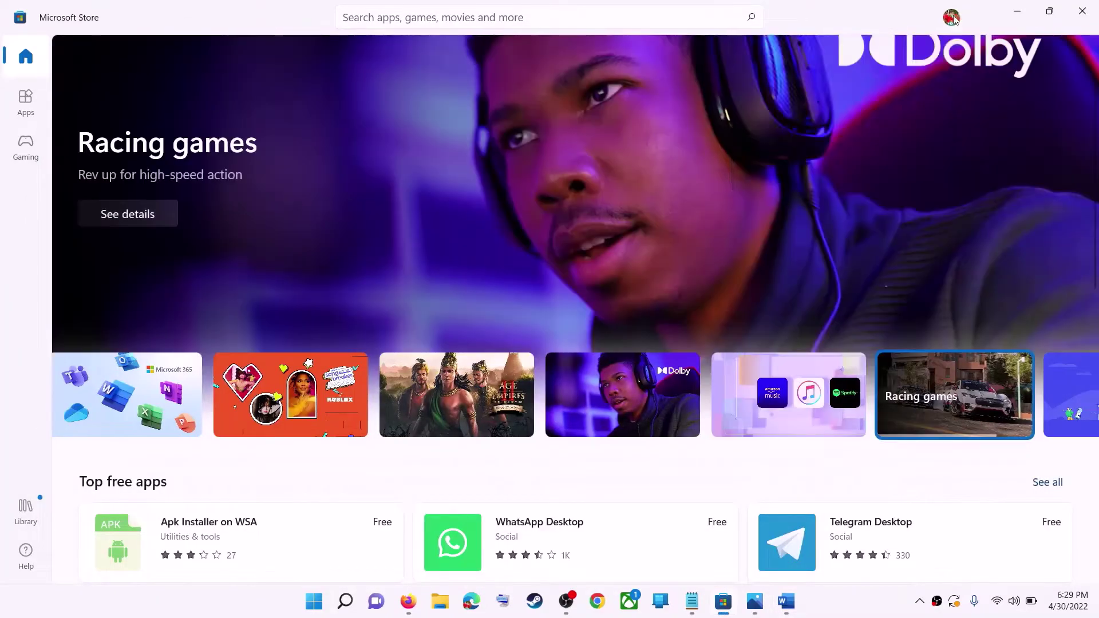
click(953, 22)
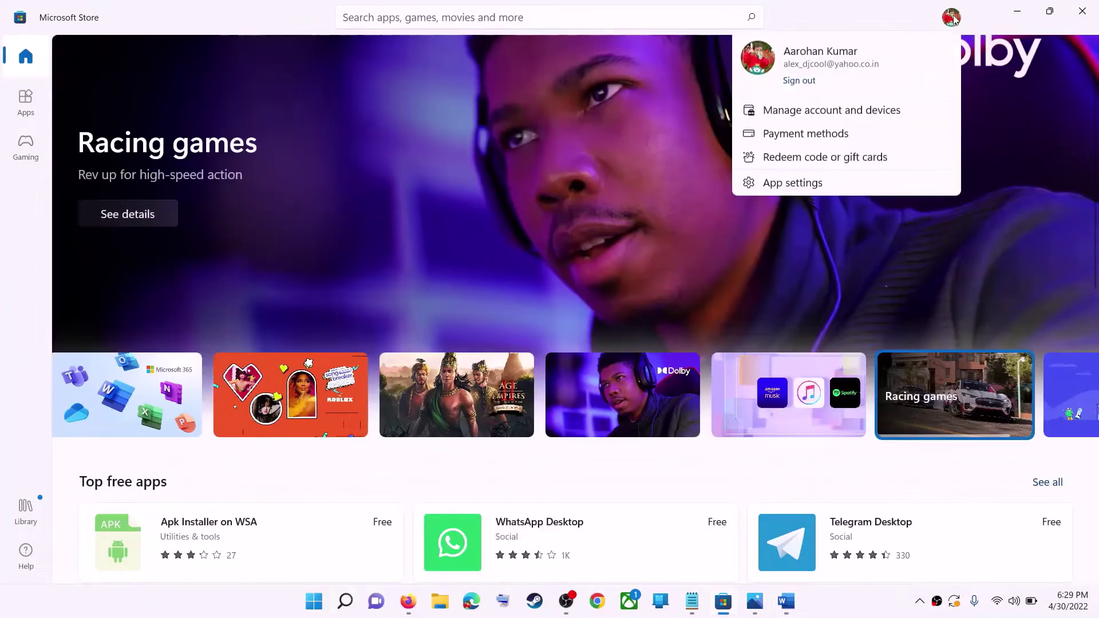
click(785, 85)
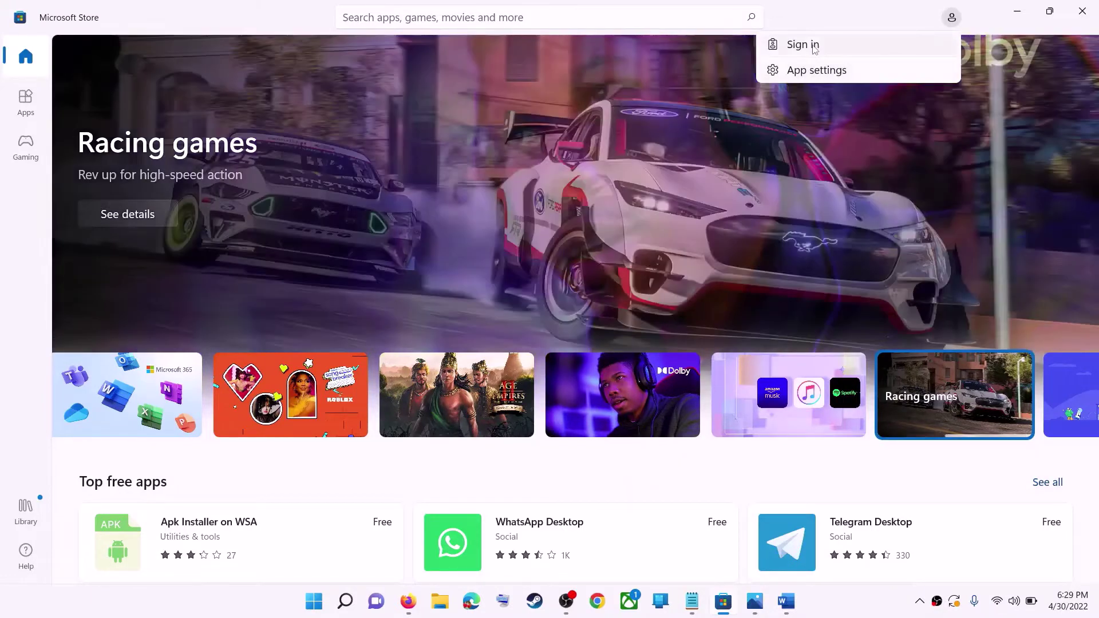
click(803, 45)
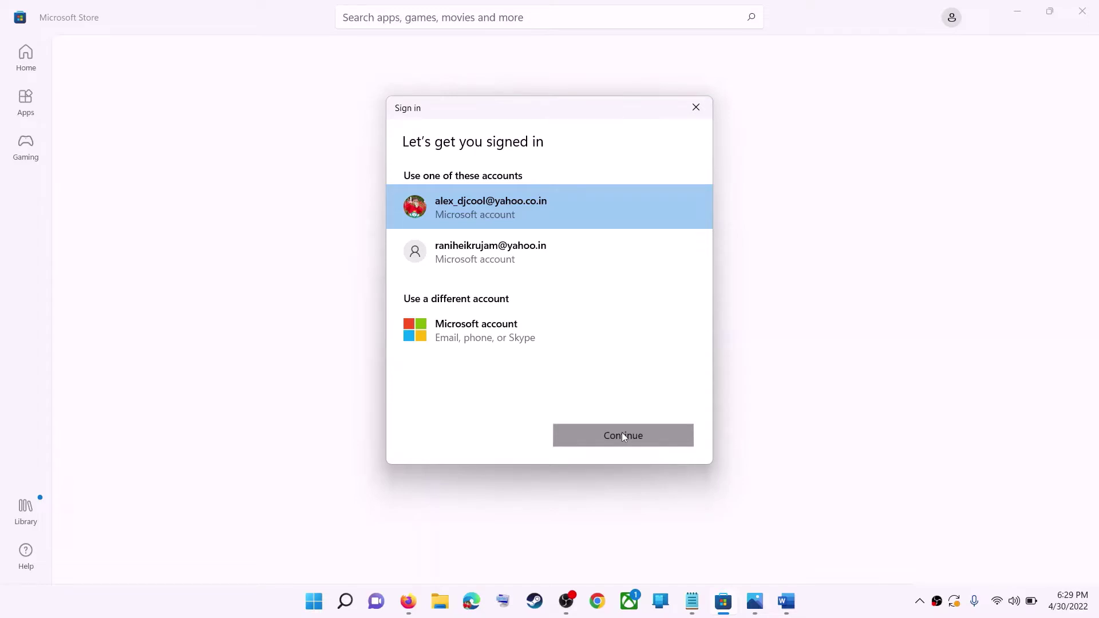
click(624, 436)
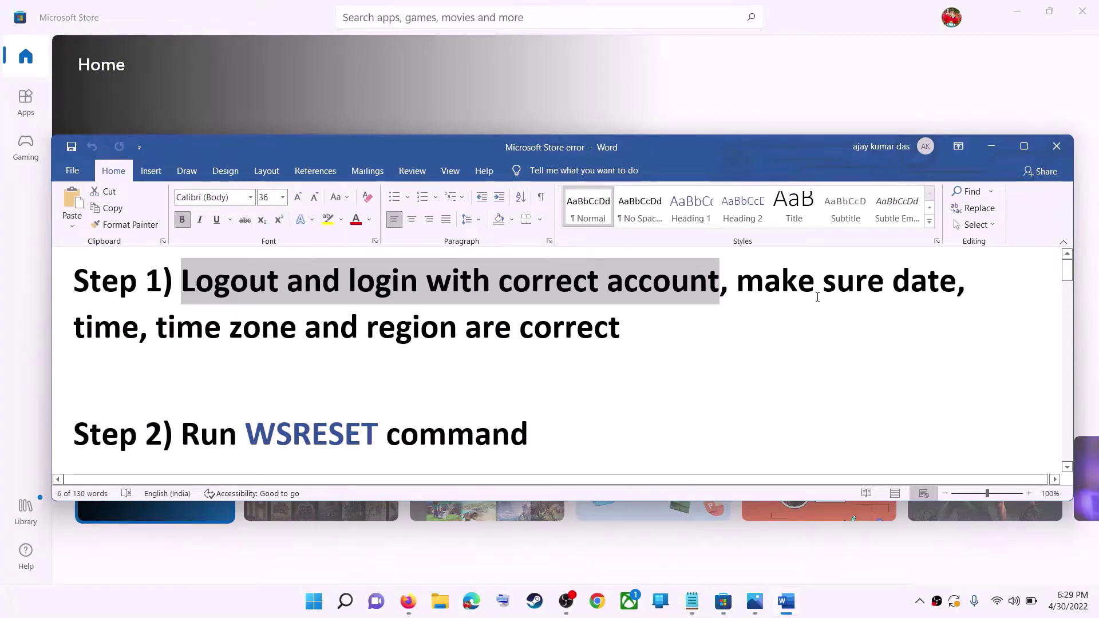
drag(736, 280, 559, 319)
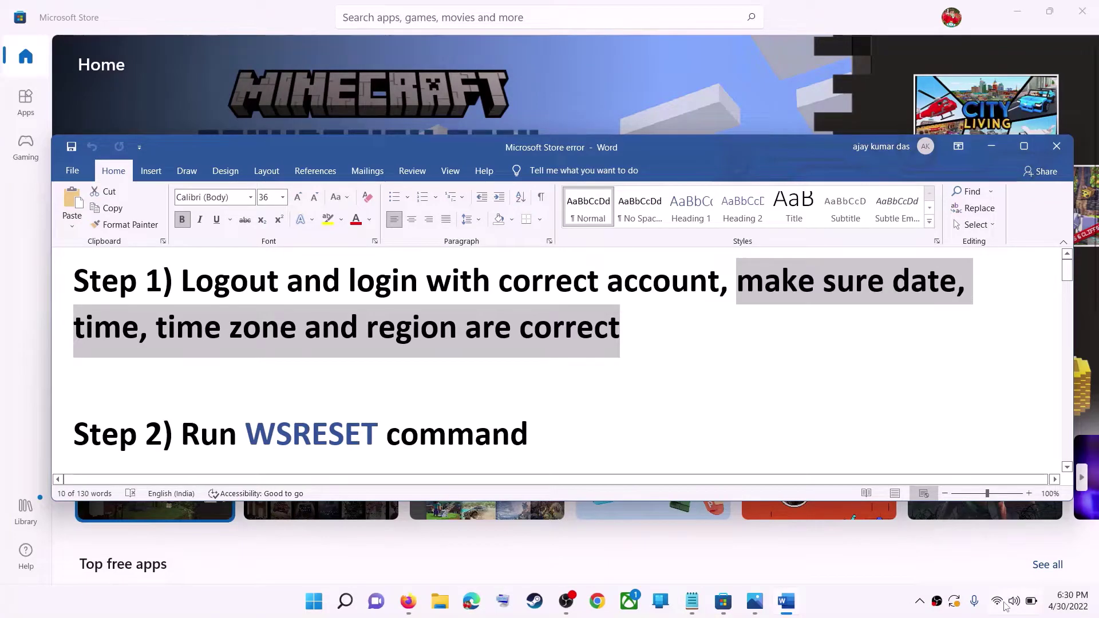
Step: Set the time zone to (UTC+05:30) Chennai, Kolkata, Mumbai, New Delhi
right_click(1068, 607)
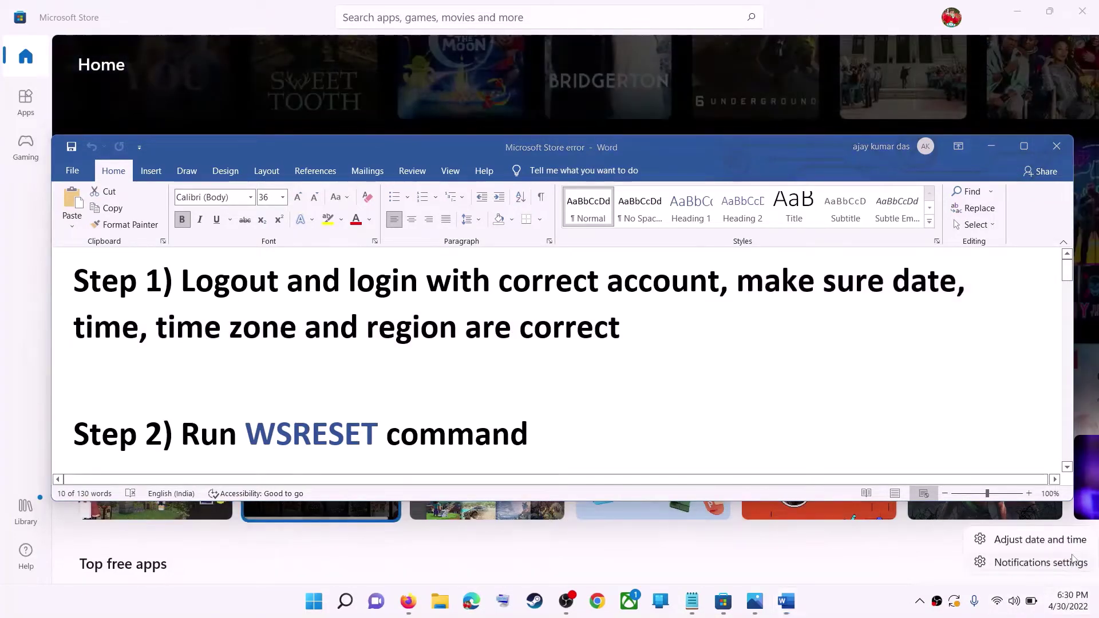
key(Escape)
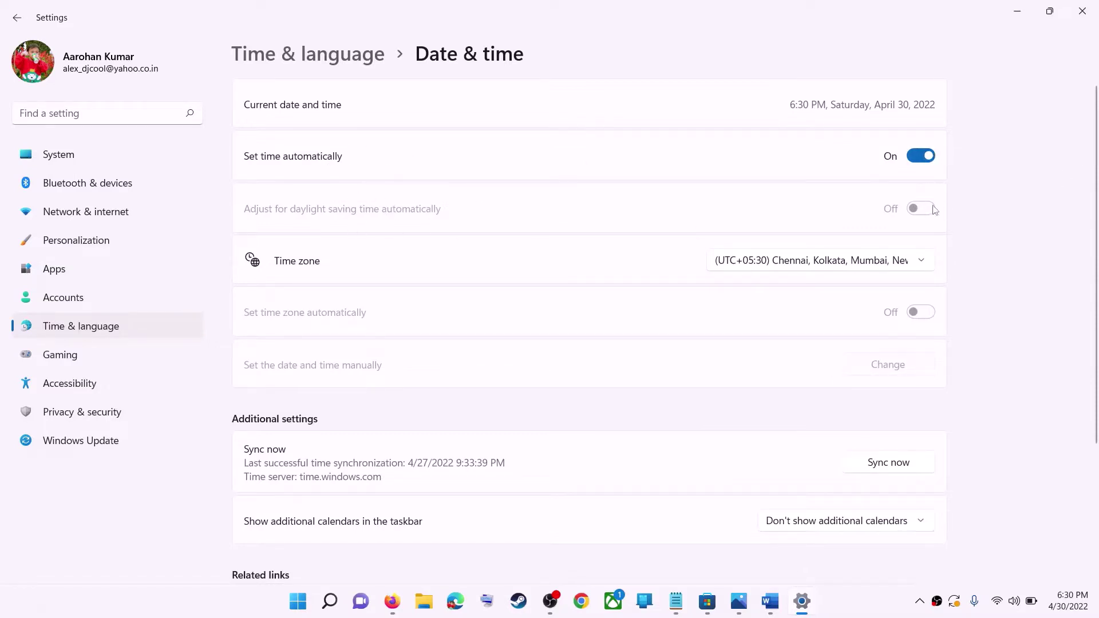
click(809, 267)
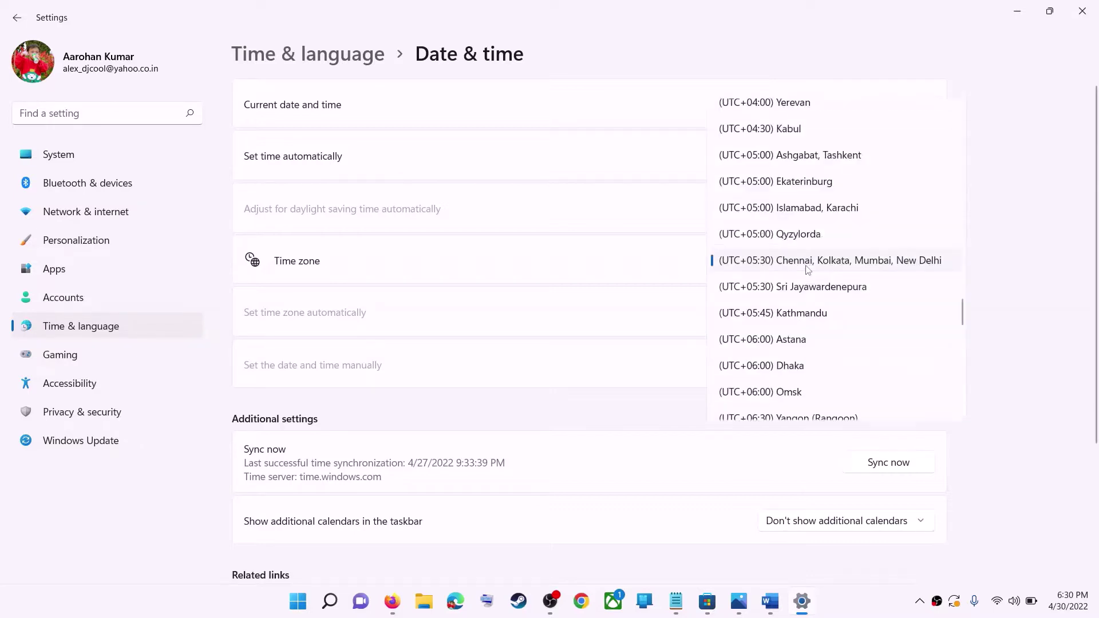
click(839, 264)
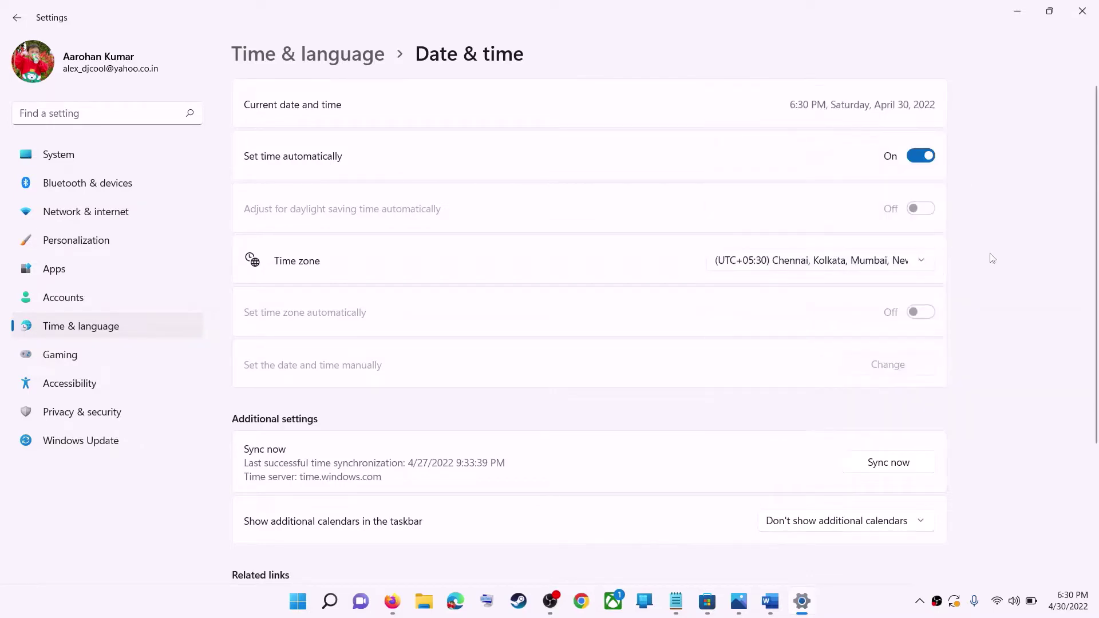
scroll(987, 319, down, 3)
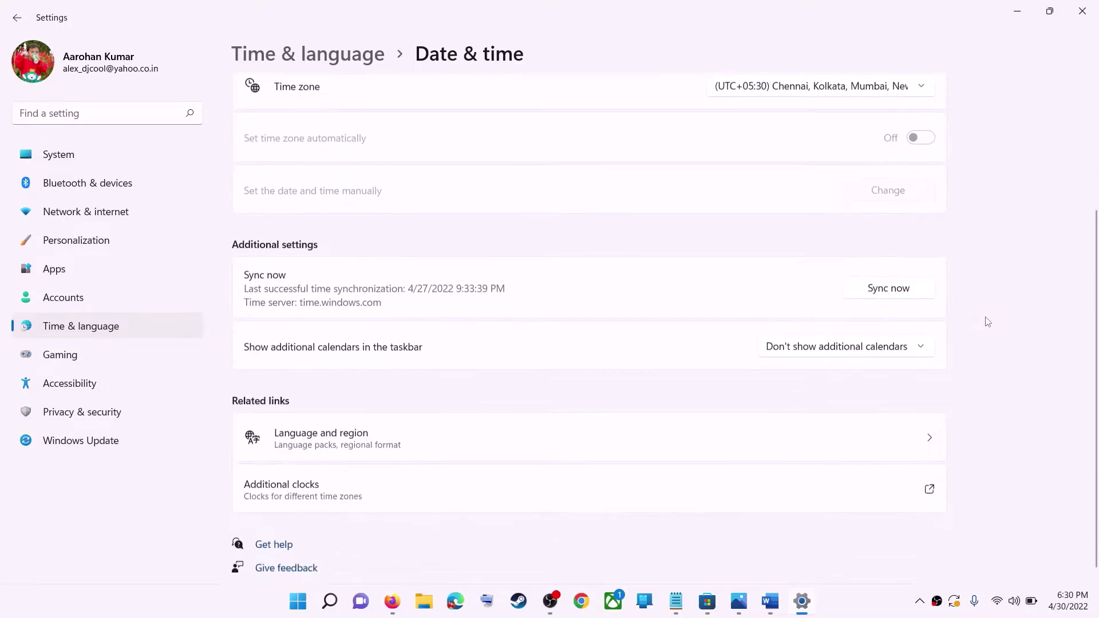
scroll(819, 380, up, 3)
scroll(816, 384, down, 3)
scroll(487, 337, up, 3)
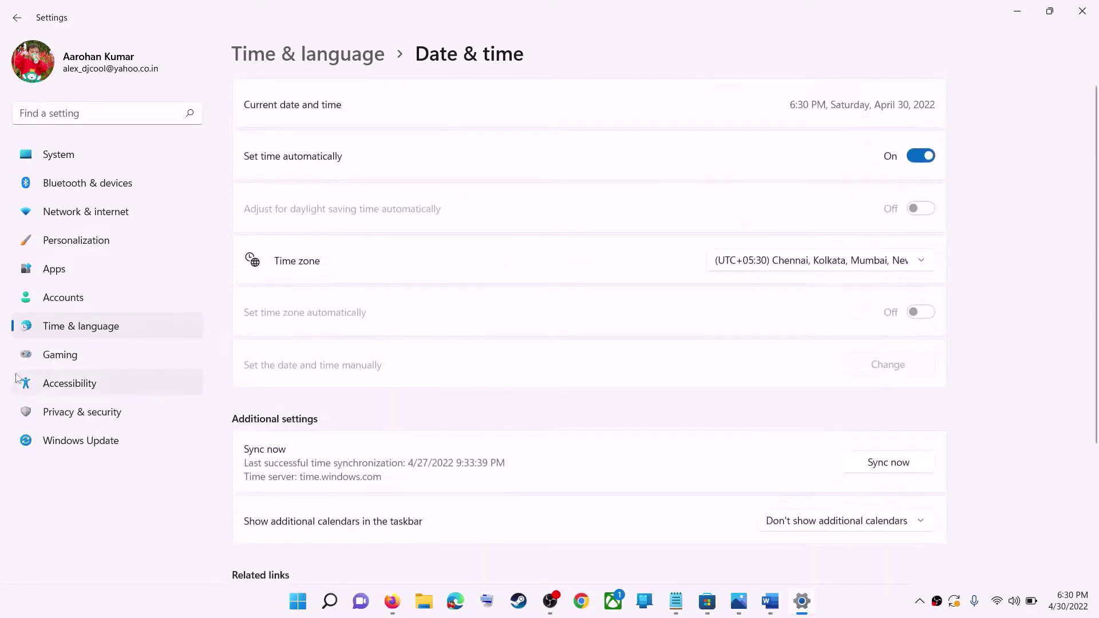
Step: Set the country or region to India under Language & region
click(132, 337)
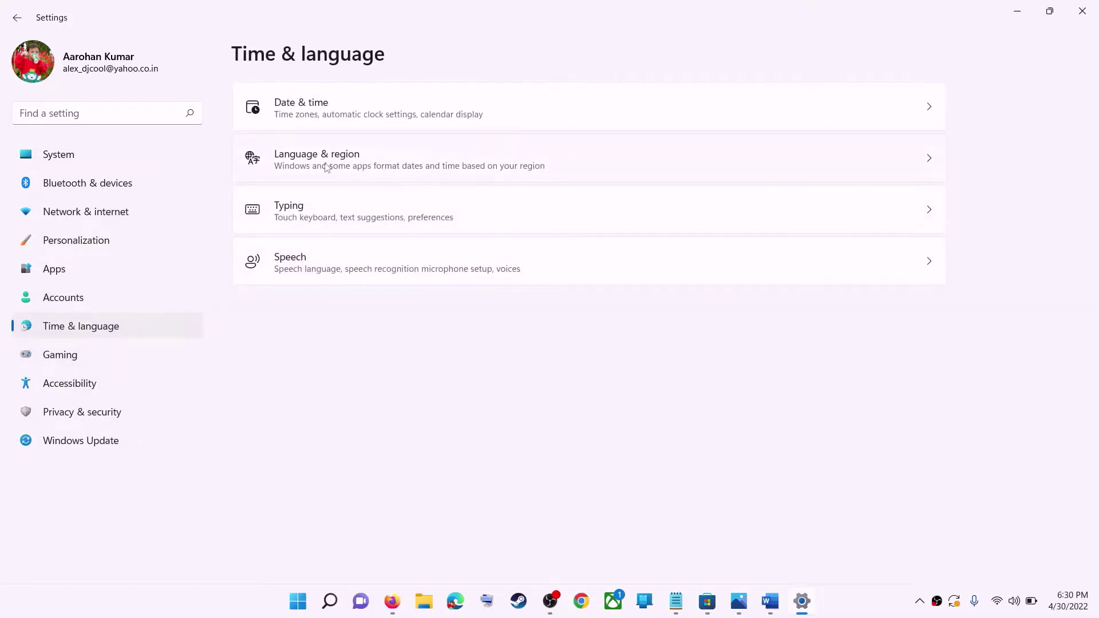
click(829, 171)
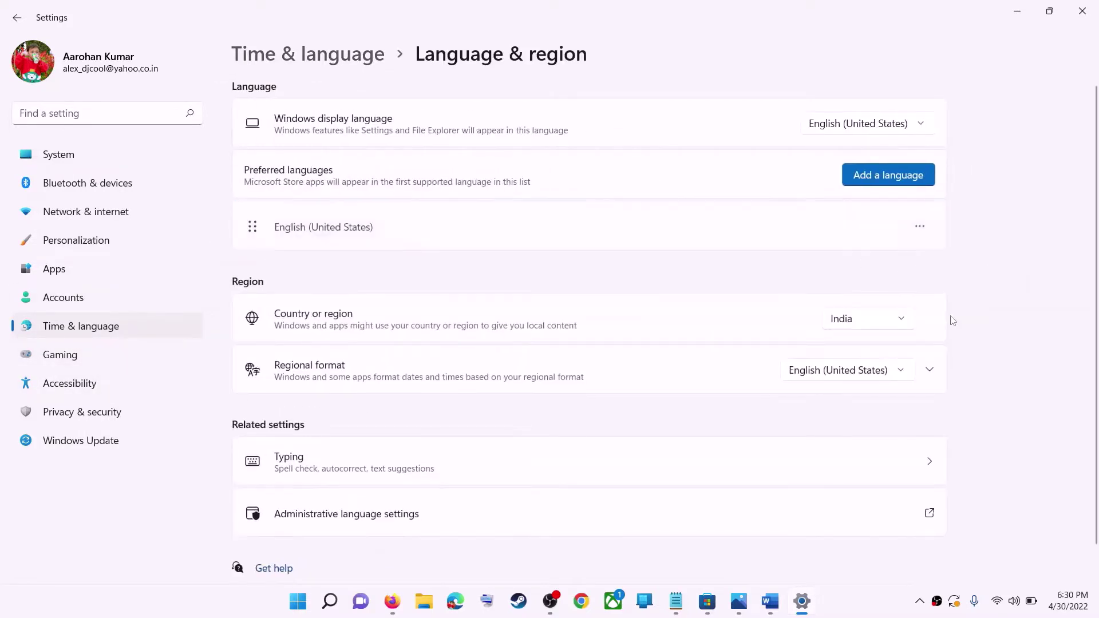
click(878, 325)
click(1066, 306)
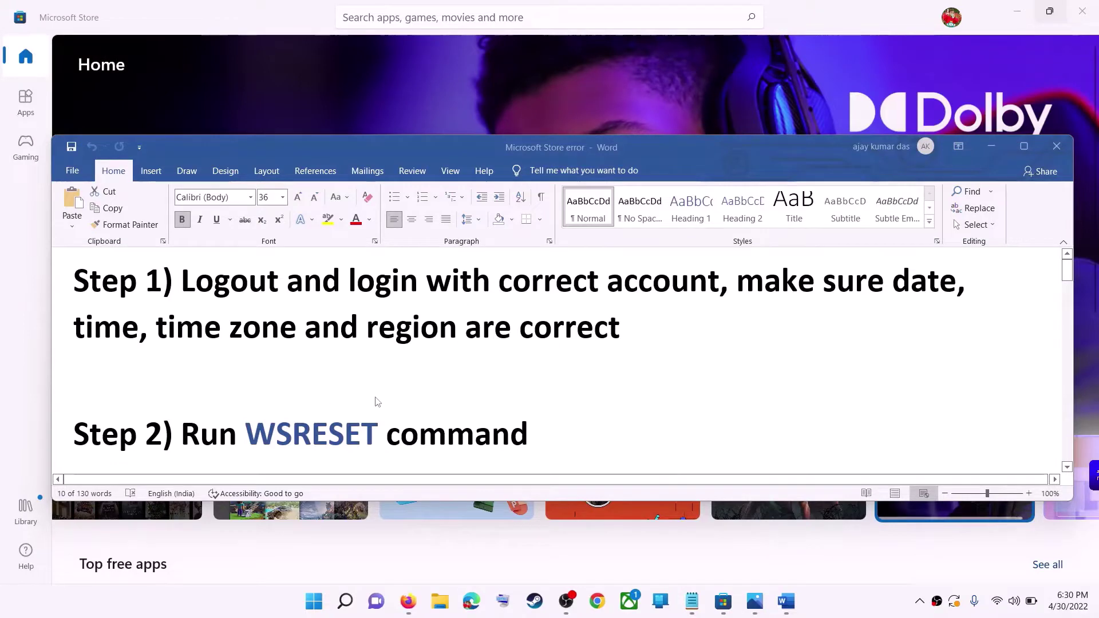
Step: Copy WSRESET from the notes and run it from Windows search
scroll(401, 398, down, 1)
double_click(339, 403)
key(ctrl+c)
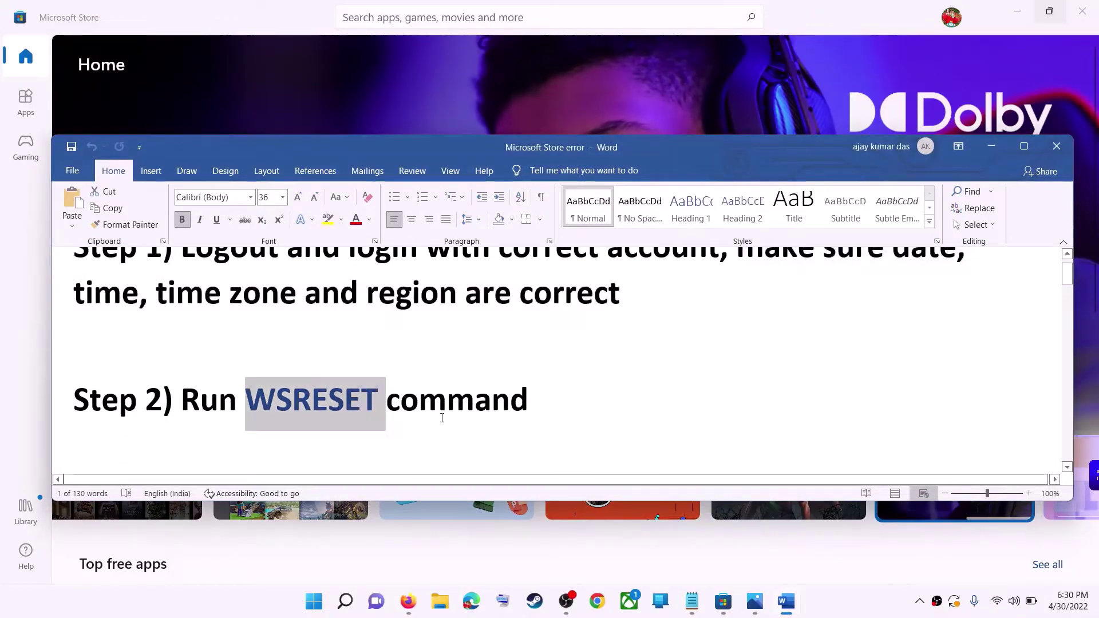
click(329, 606)
key(ctrl+v)
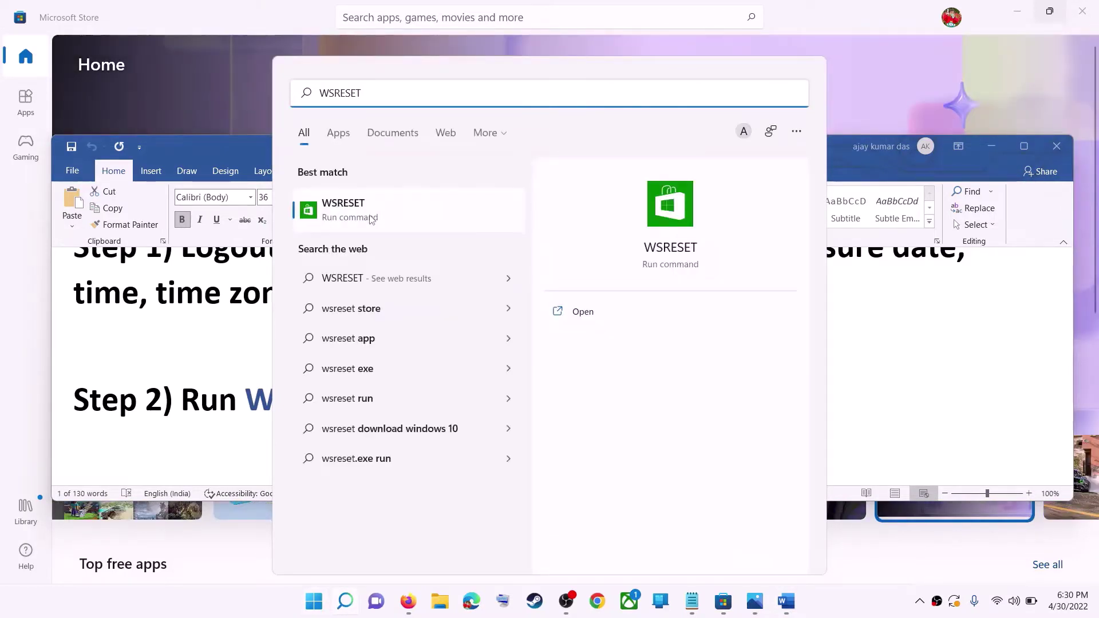
click(371, 217)
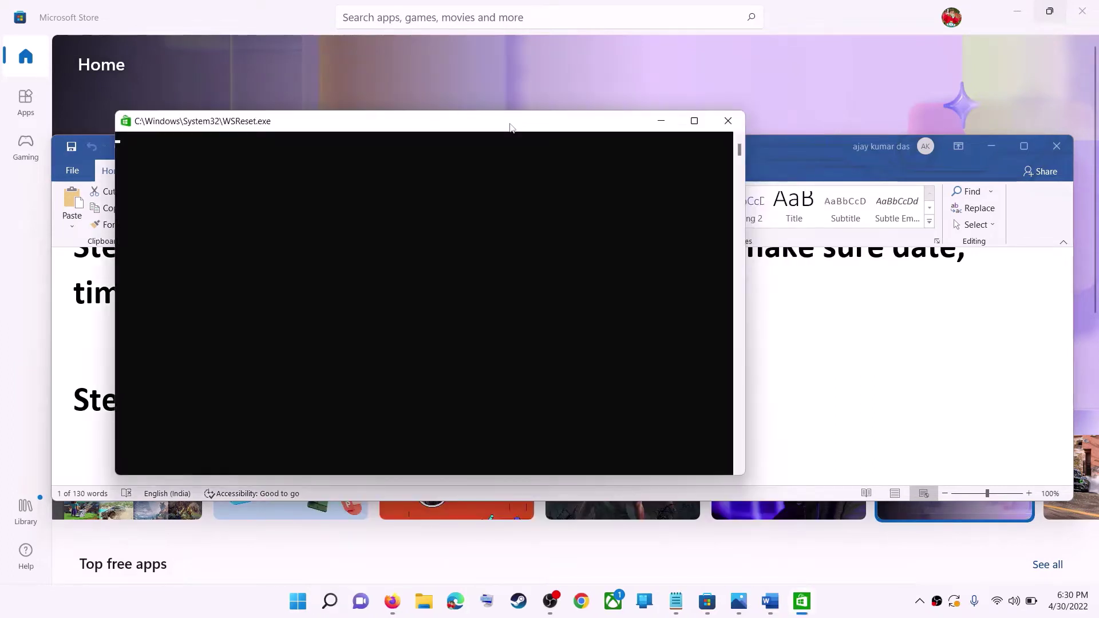
Step: Let WSReset relaunch the Store, maximize it, then return to the notes
drag(512, 127, 582, 137)
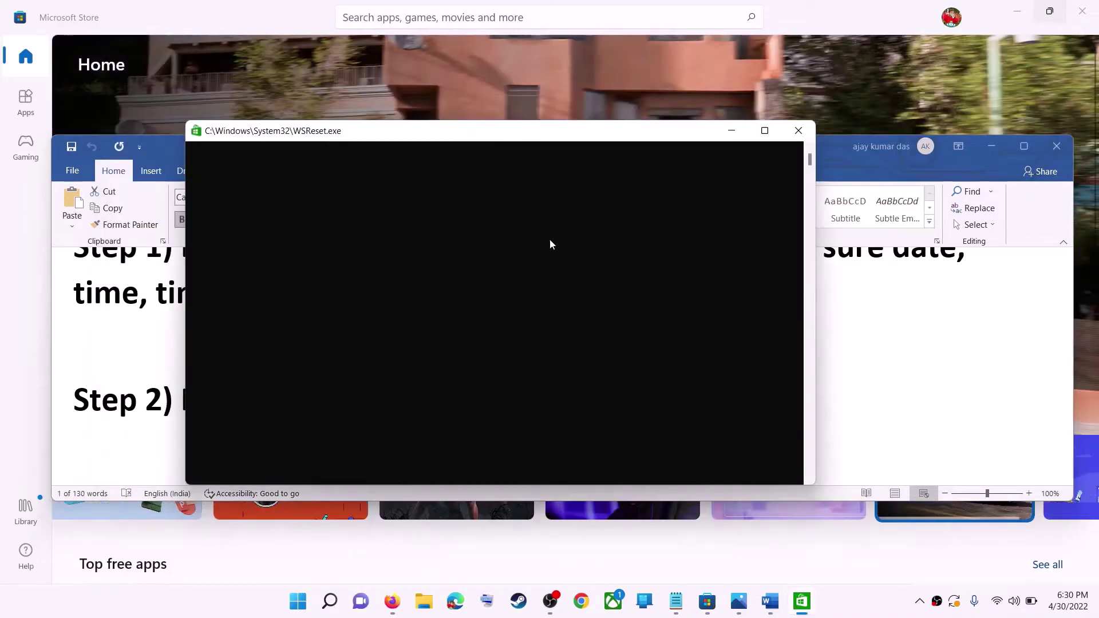
click(862, 613)
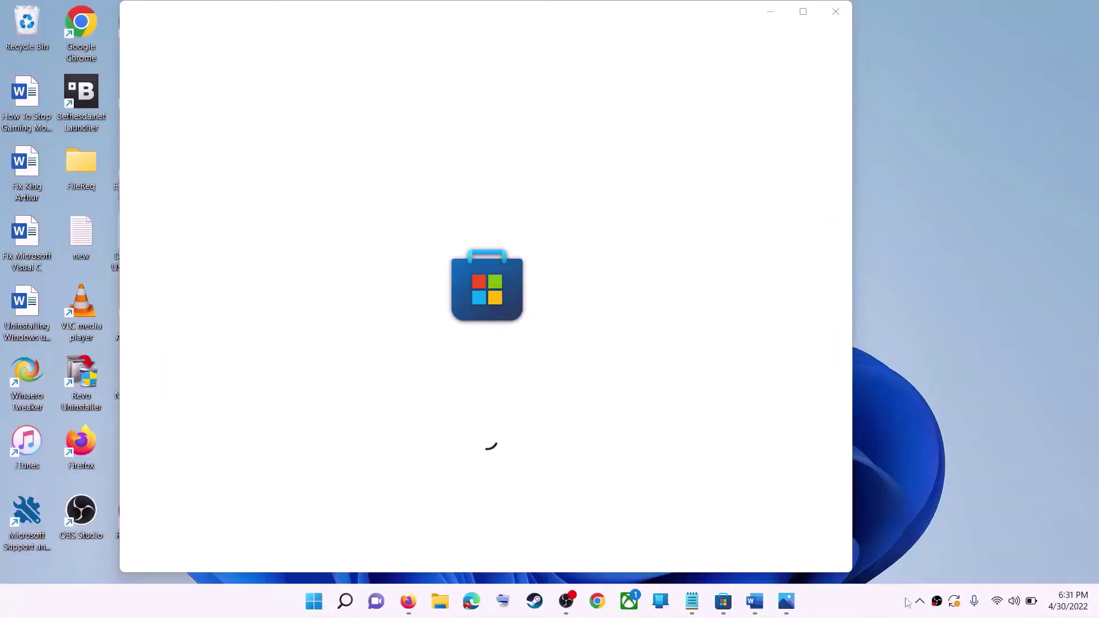
click(808, 12)
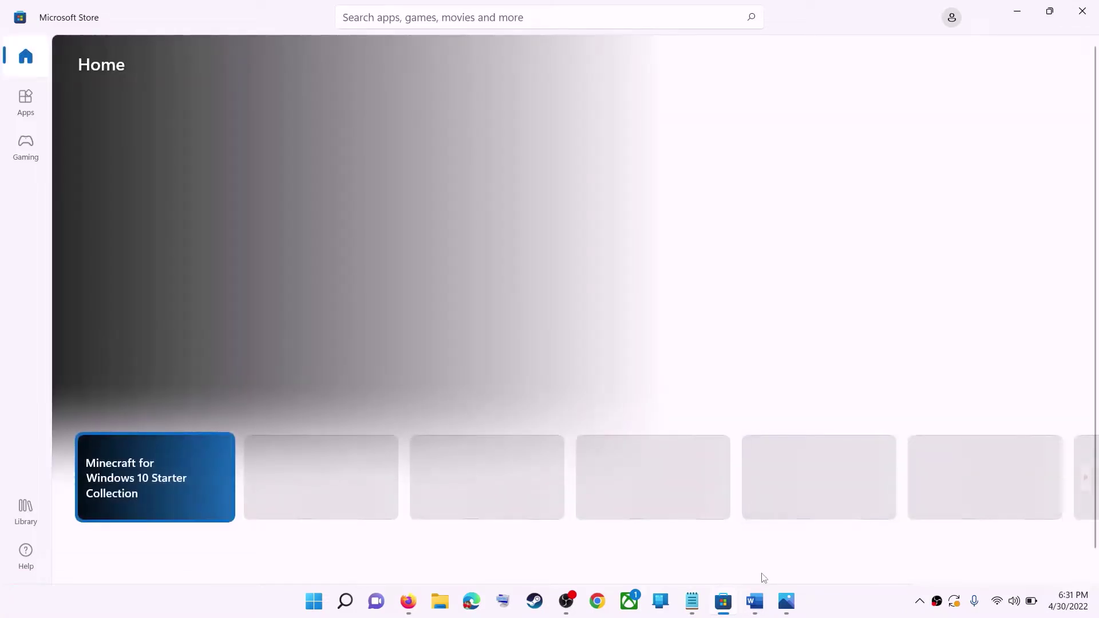
click(755, 601)
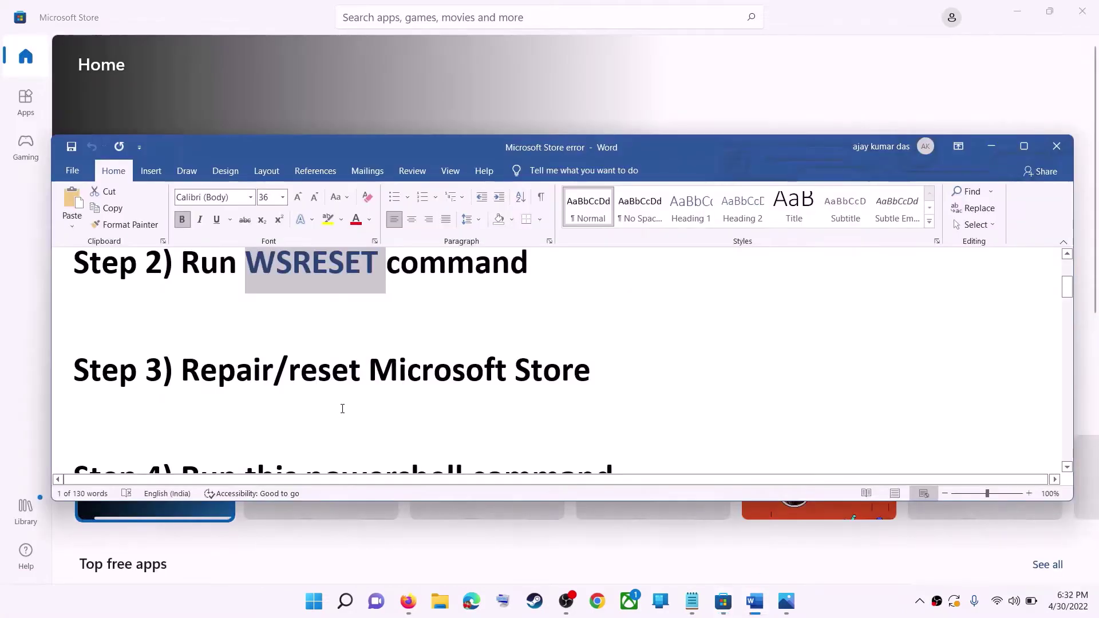
Step: Highlight the repair/reset step and run Repair on the Microsoft Store app
drag(289, 370, 596, 372)
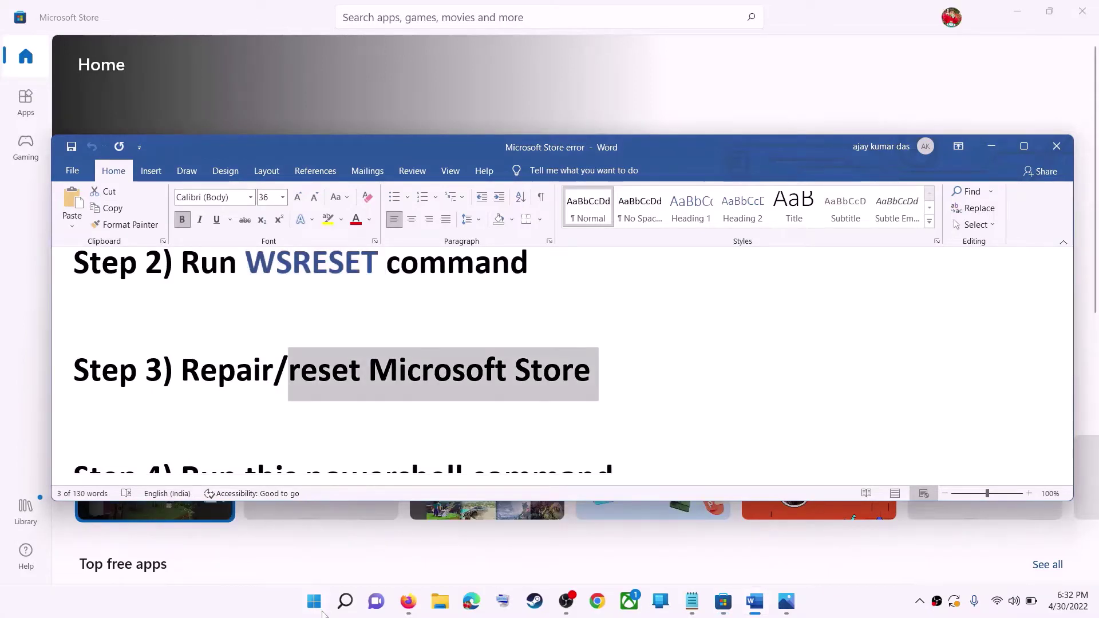
click(315, 601)
text(store)
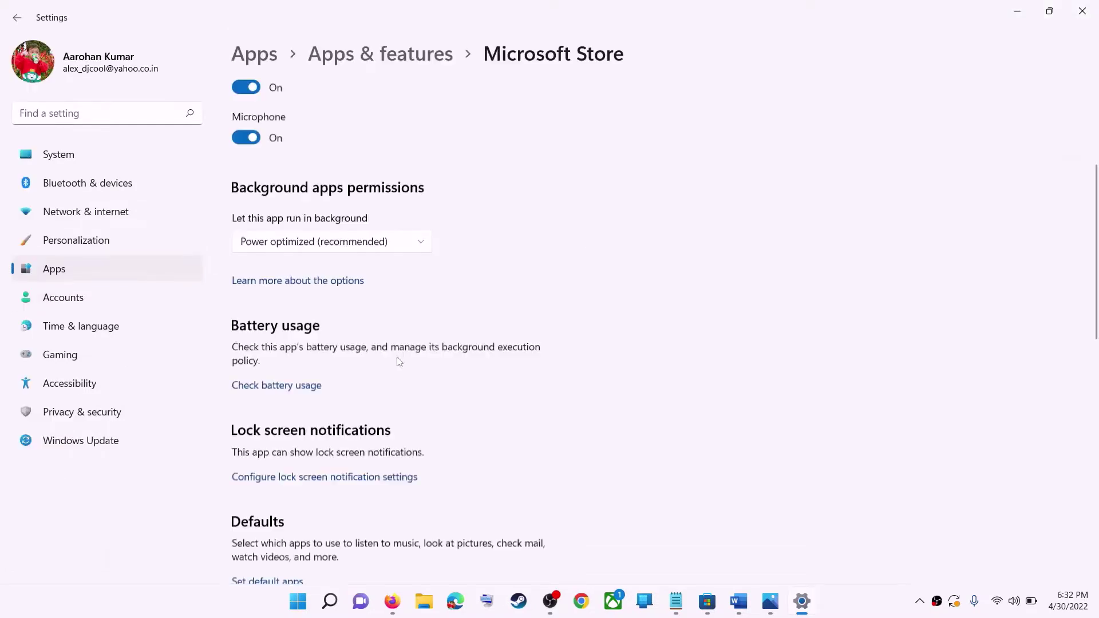
scroll(395, 360, down, 5)
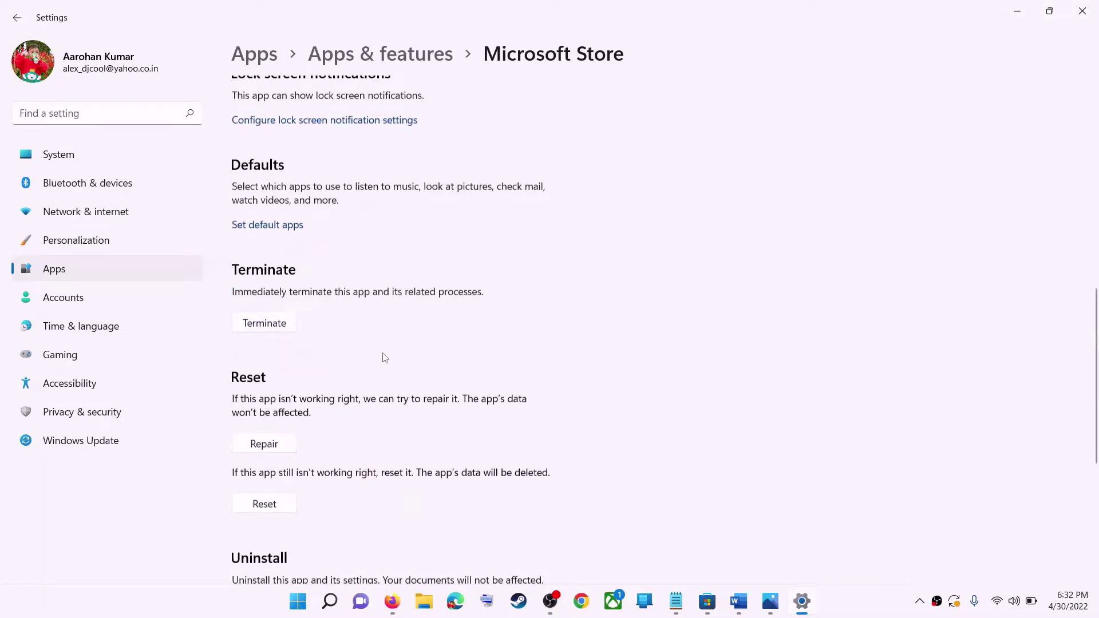
click(264, 444)
Step: Reset the Microsoft Store app, confirming its data is cleared, and return to the guide
scroll(649, 293, down, 3)
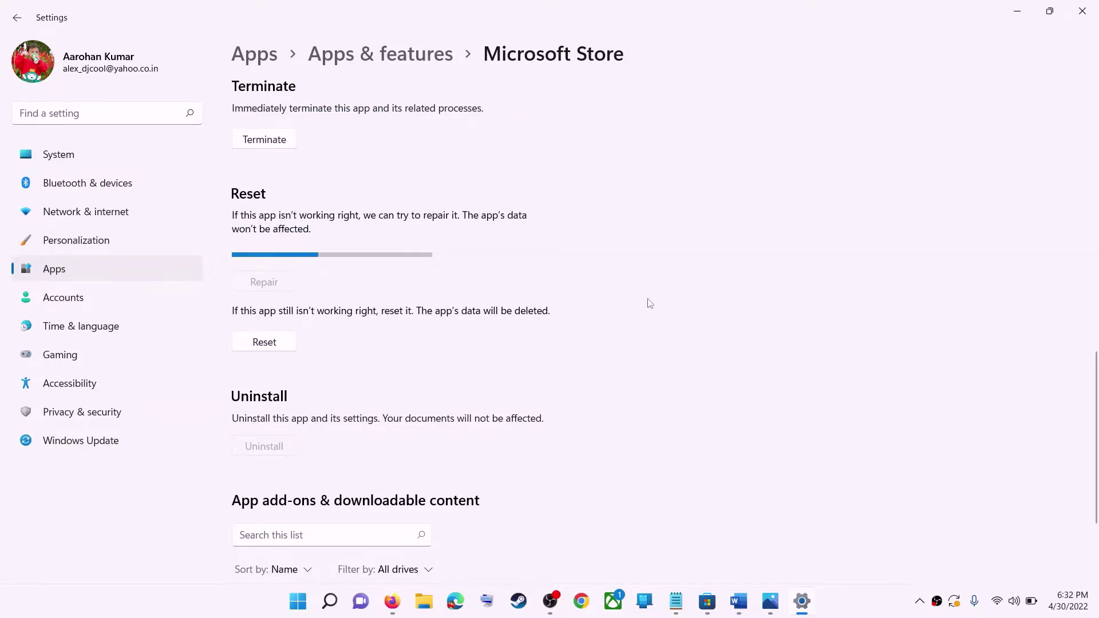
click(280, 350)
click(333, 306)
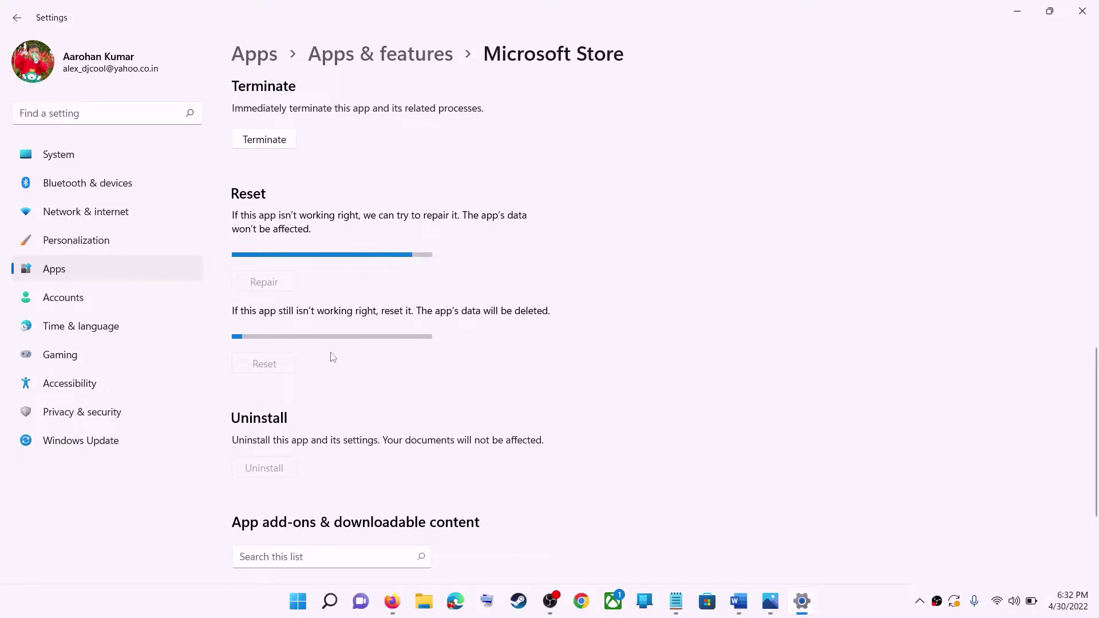
click(734, 608)
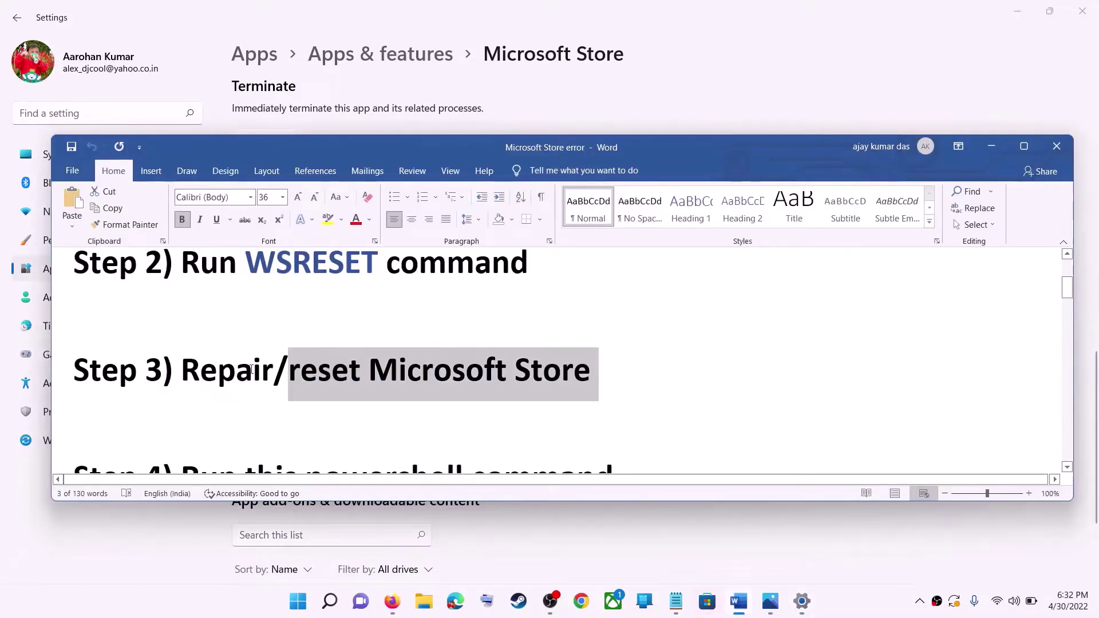
Step: Copy the Step 4 Get-AppxPackage re-register command from the Word guide
scroll(252, 367, down, 3)
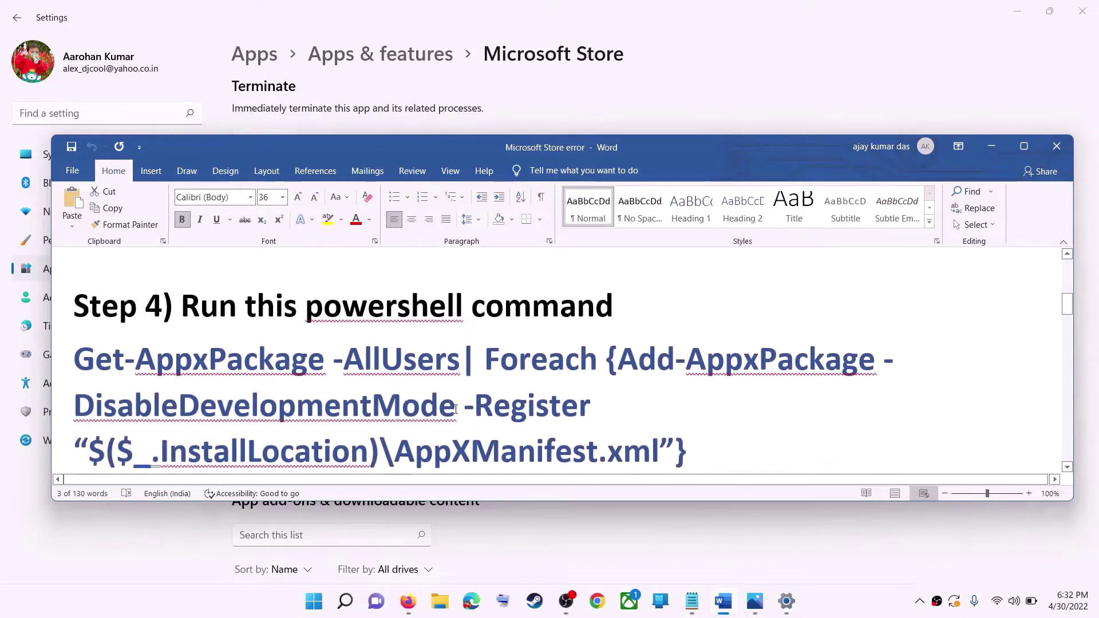
scroll(456, 409, down, 1)
drag(705, 412, 163, 350)
right_click(162, 349)
click(231, 373)
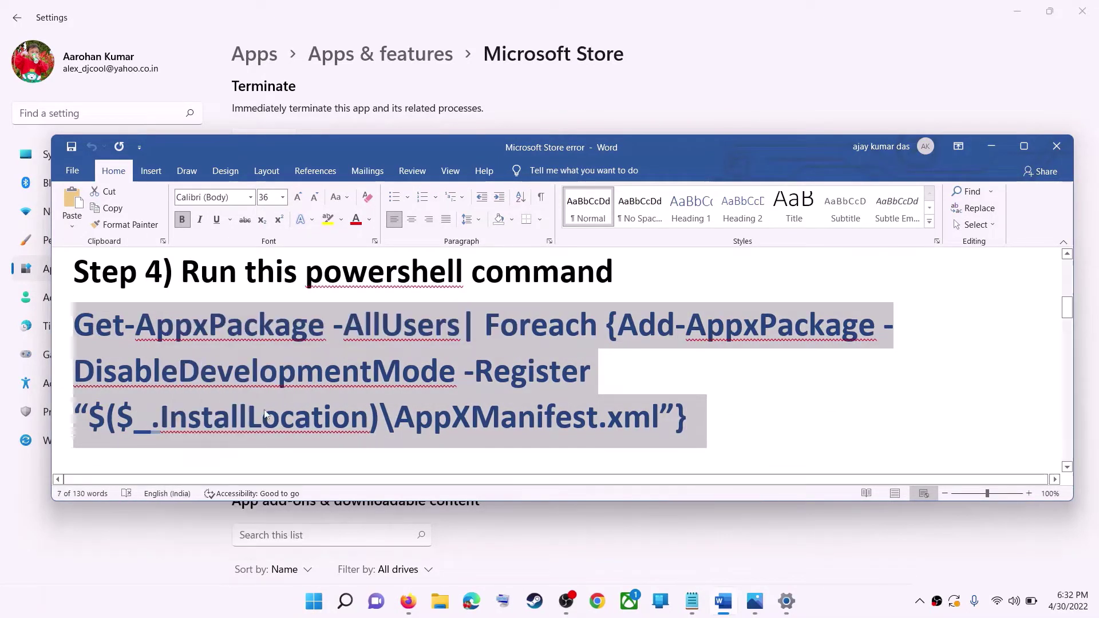
Step: Search for powershell and bring up the Windows PowerShell launch options
click(317, 608)
text(p)
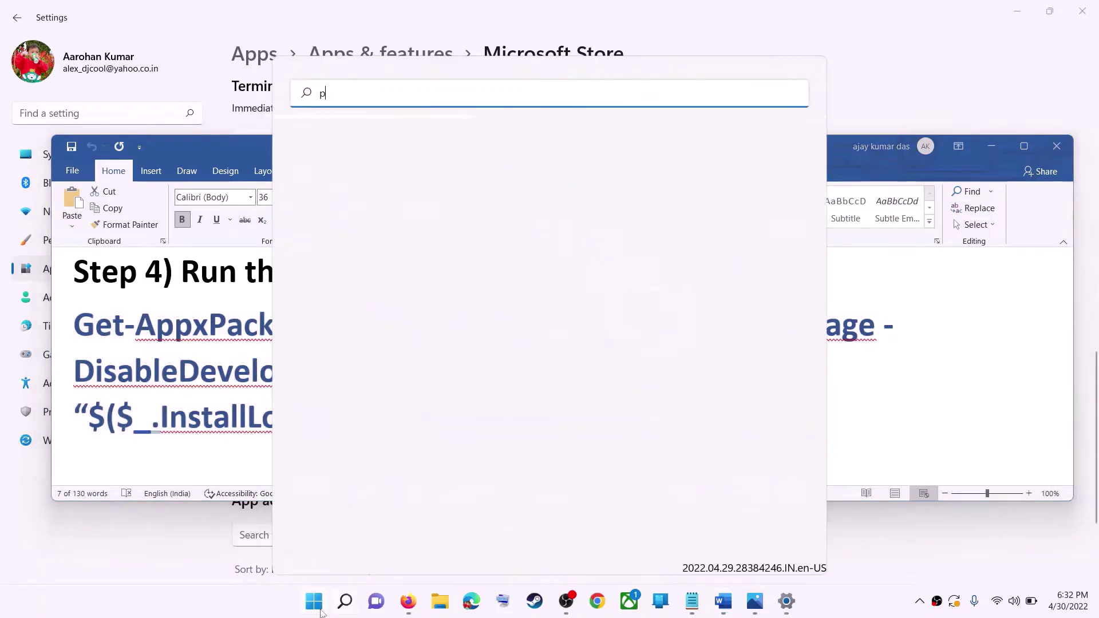
text(owershe)
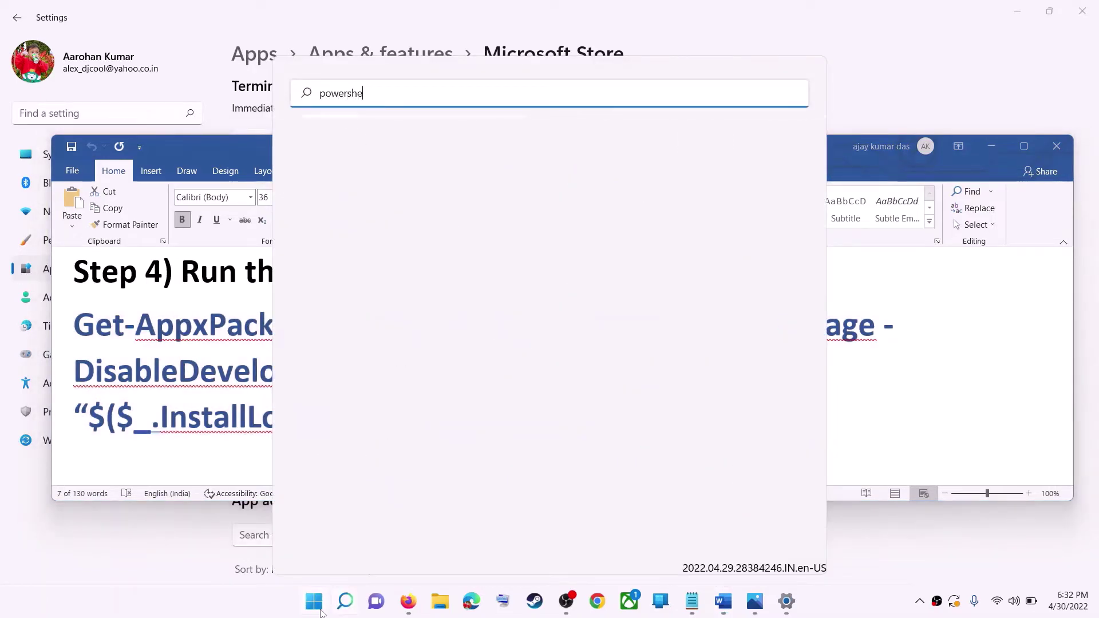
text(ll)
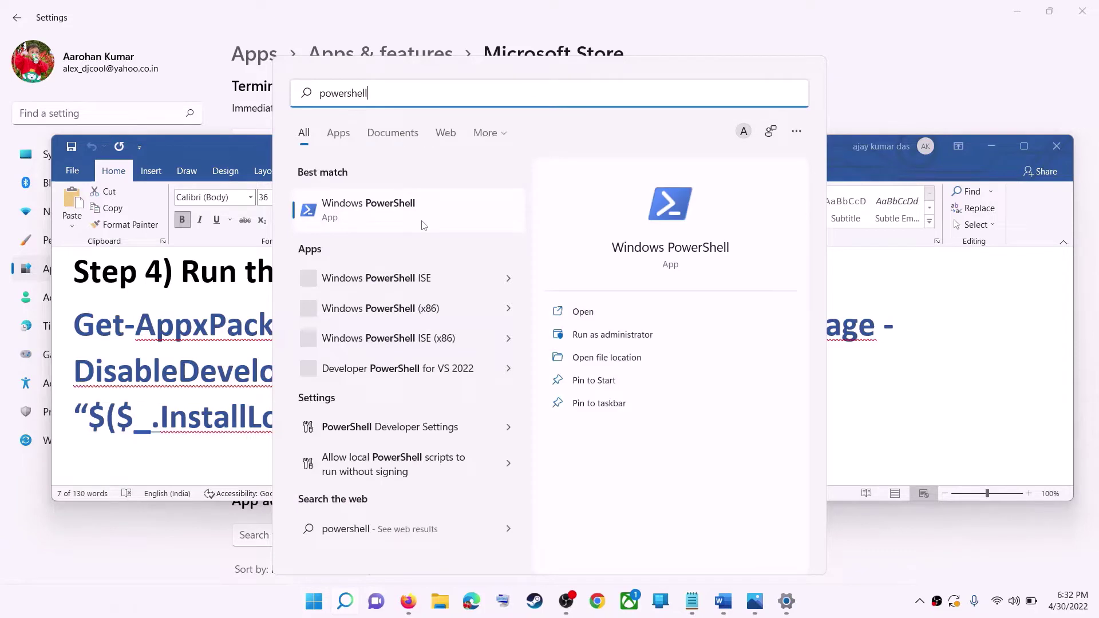
right_click(423, 225)
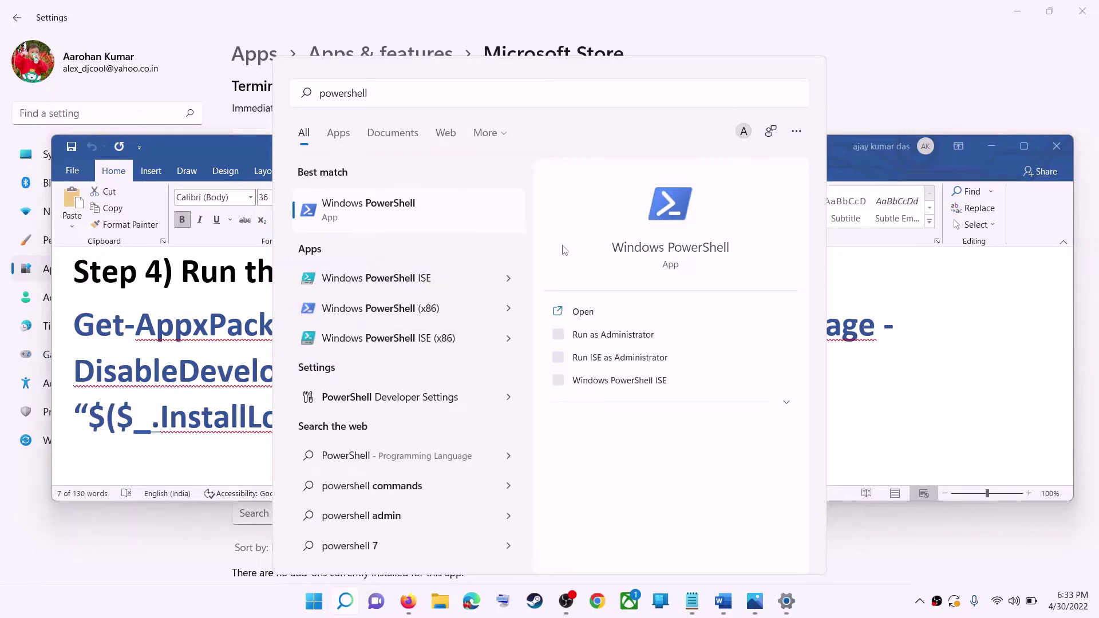
right_click(472, 229)
Step: Run PowerShell as administrator and execute the pasted Get-AppxPackage re-register command
click(485, 234)
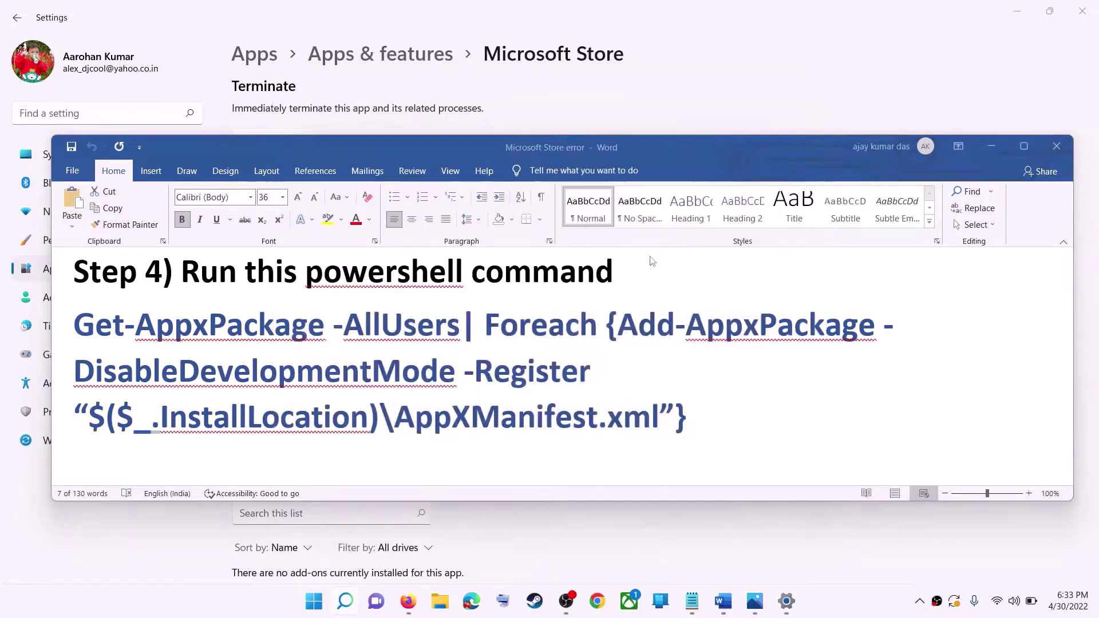
click(479, 409)
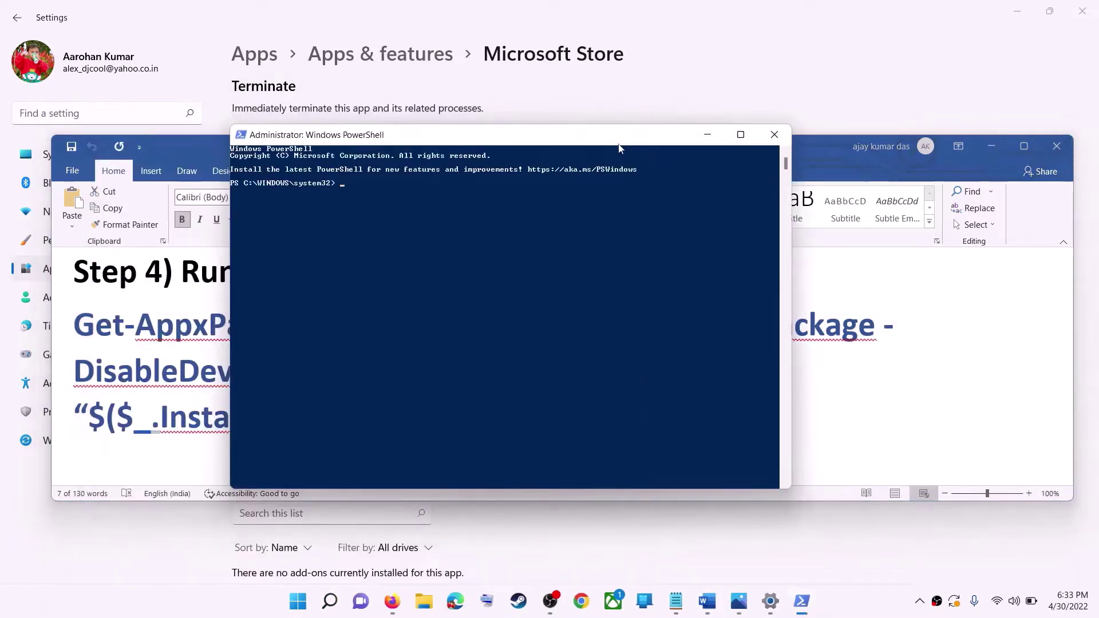
right_click(619, 149)
key(Return)
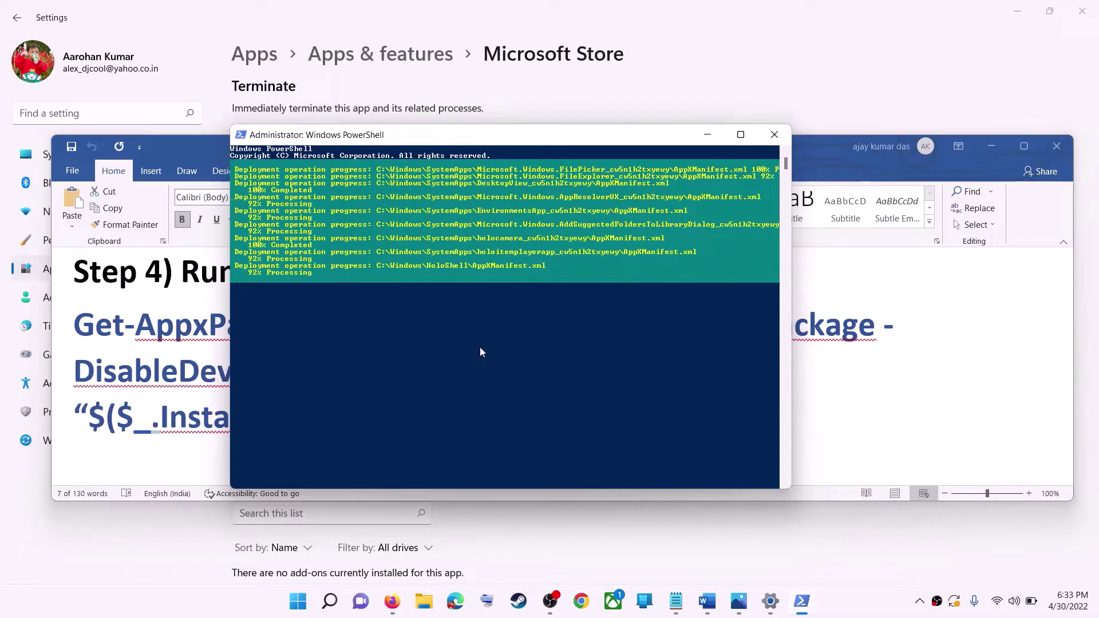
Step: Close PowerShell, review the Step 4 command in the notes, and open File Explorer
click(857, 604)
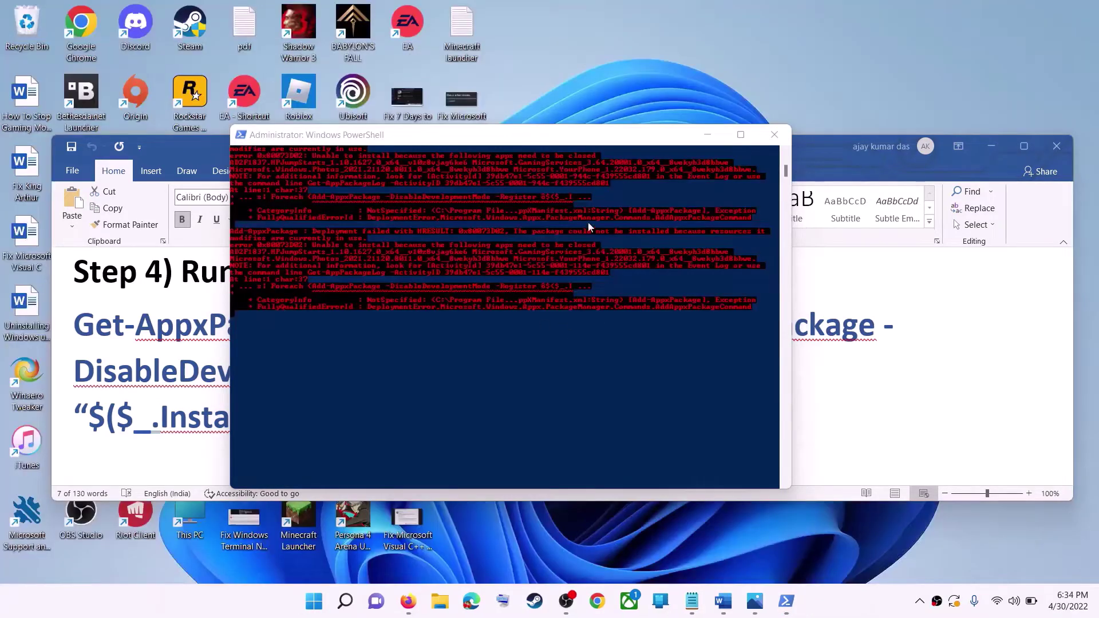
click(773, 136)
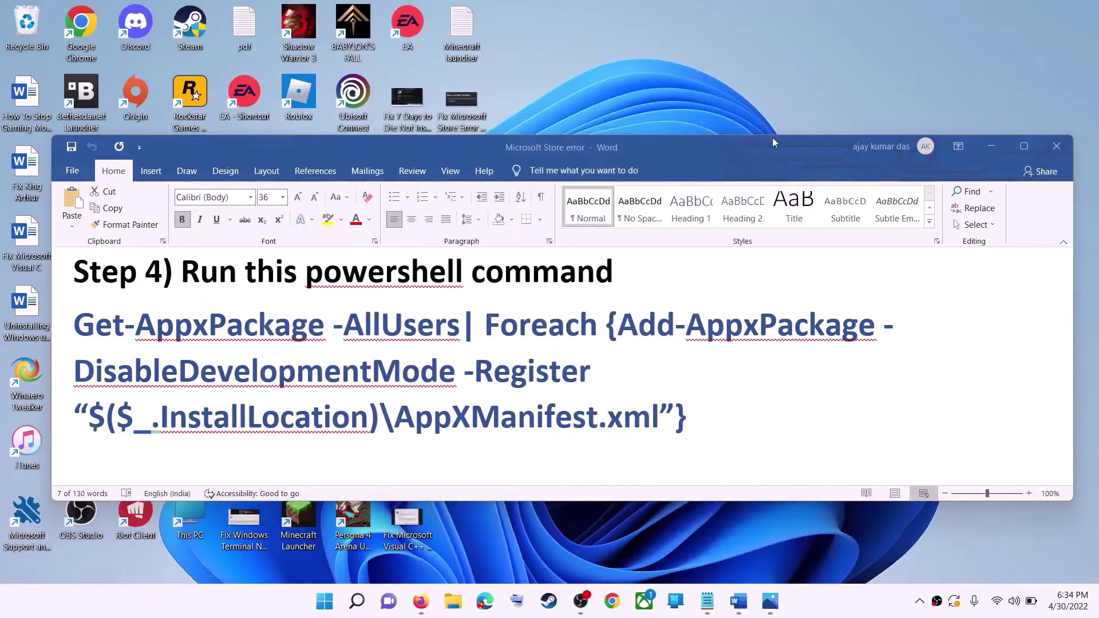
triple_click(419, 370)
scroll(471, 380, down, 5)
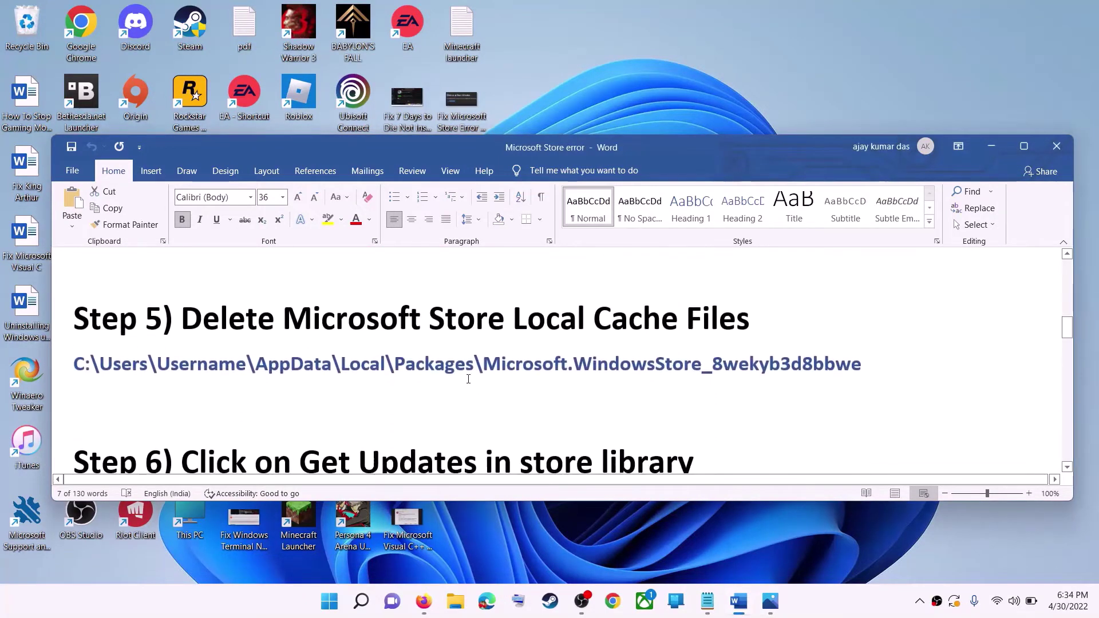
scroll(798, 346, up, 1)
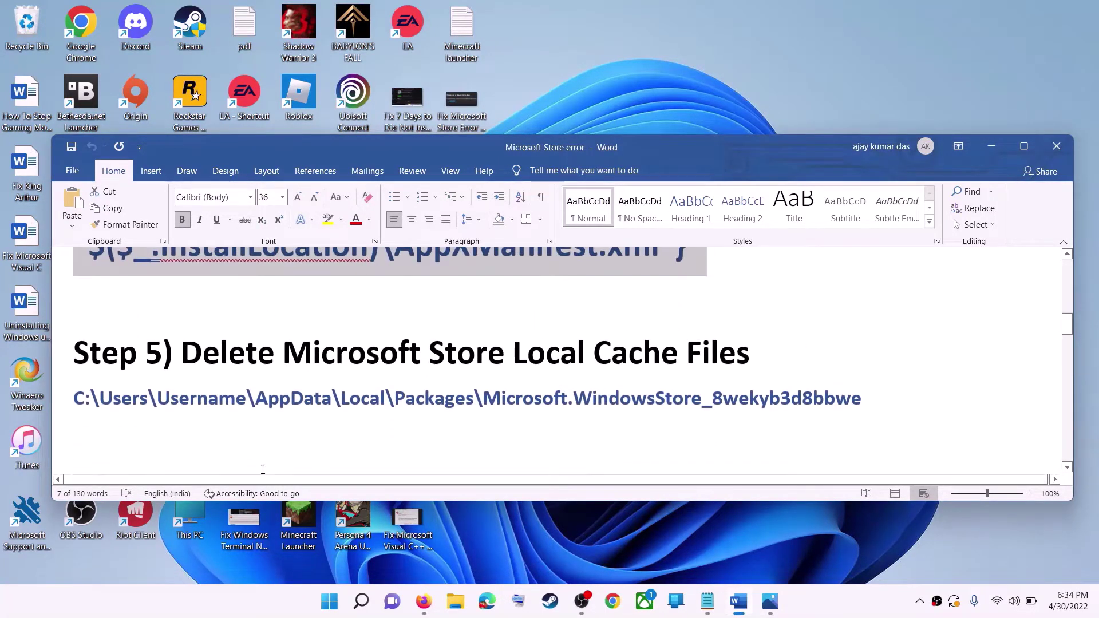
click(456, 601)
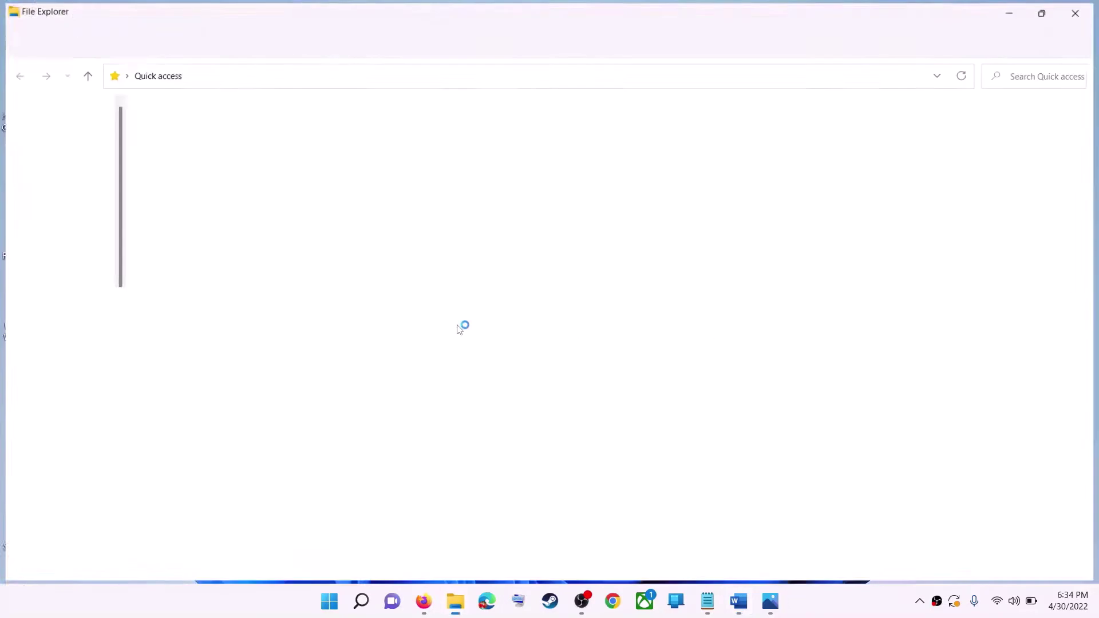
Step: Browse to the user's profile folder via C: and Users
click(43, 254)
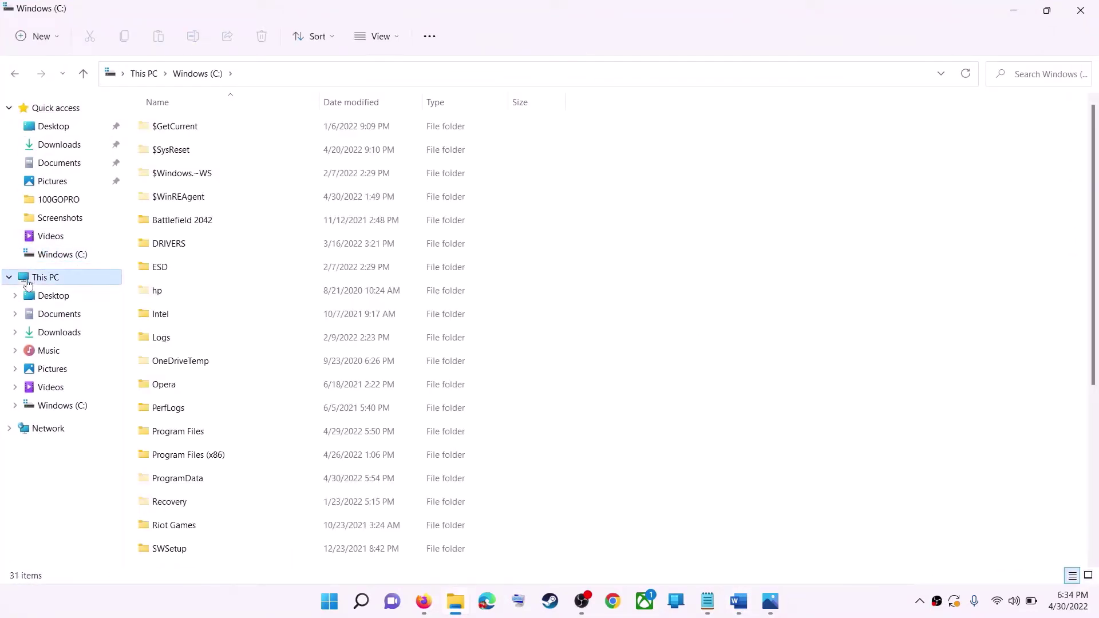
click(28, 283)
double_click(225, 238)
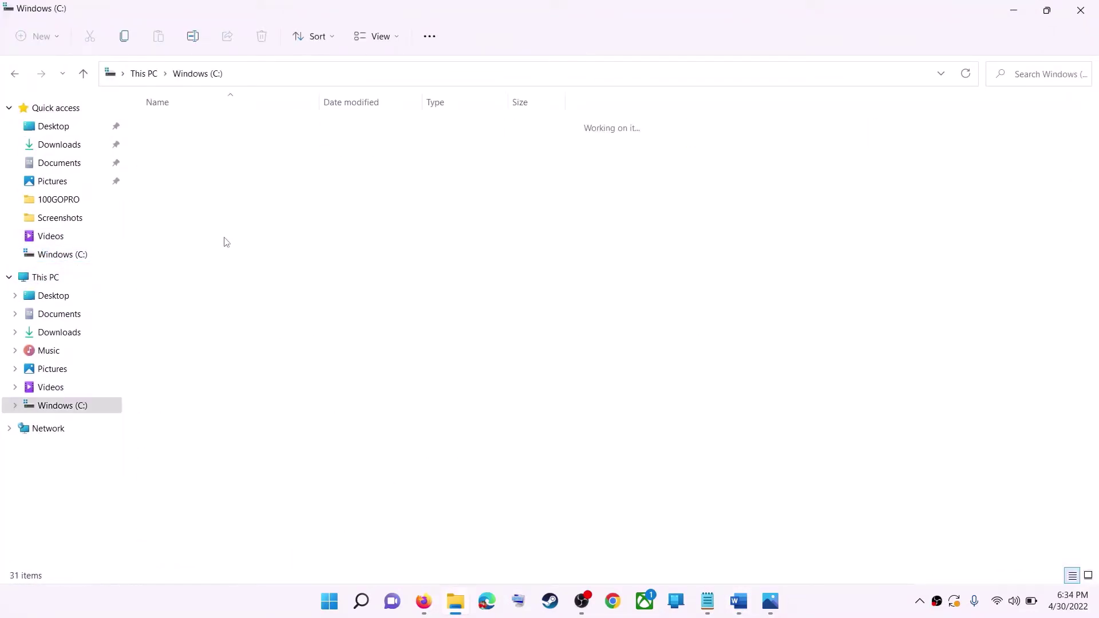
scroll(266, 433, down, 4)
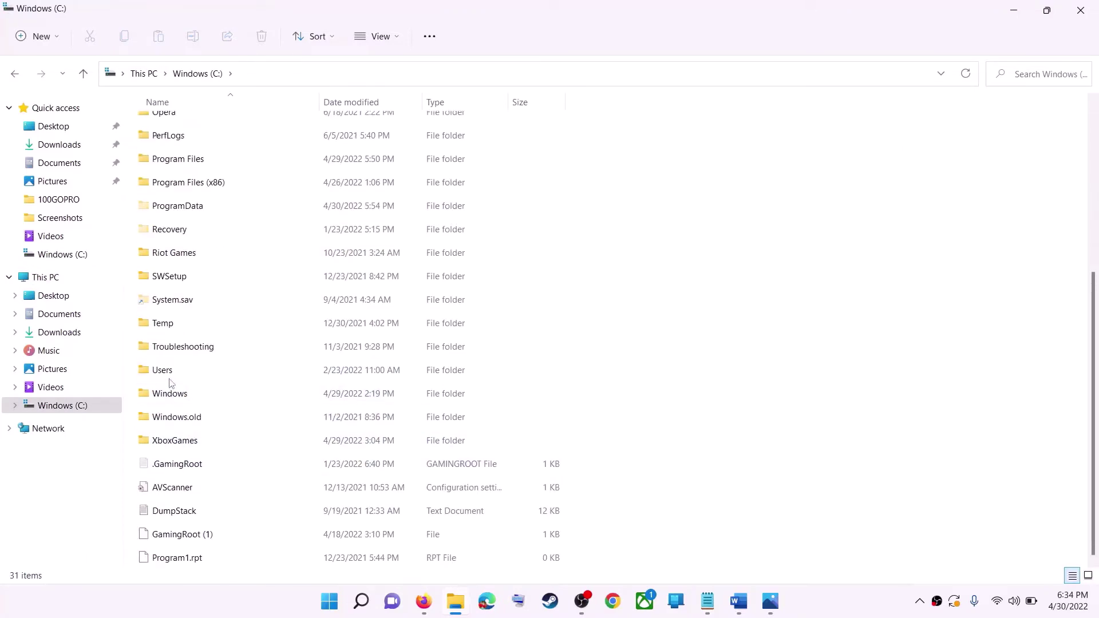
click(221, 378)
double_click(191, 371)
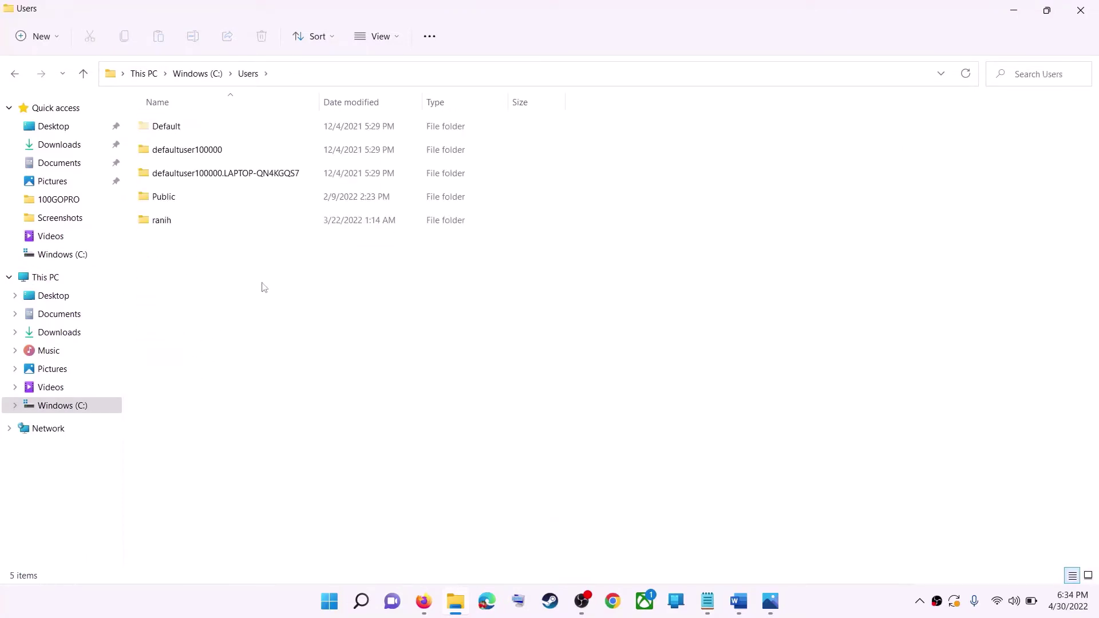
double_click(194, 222)
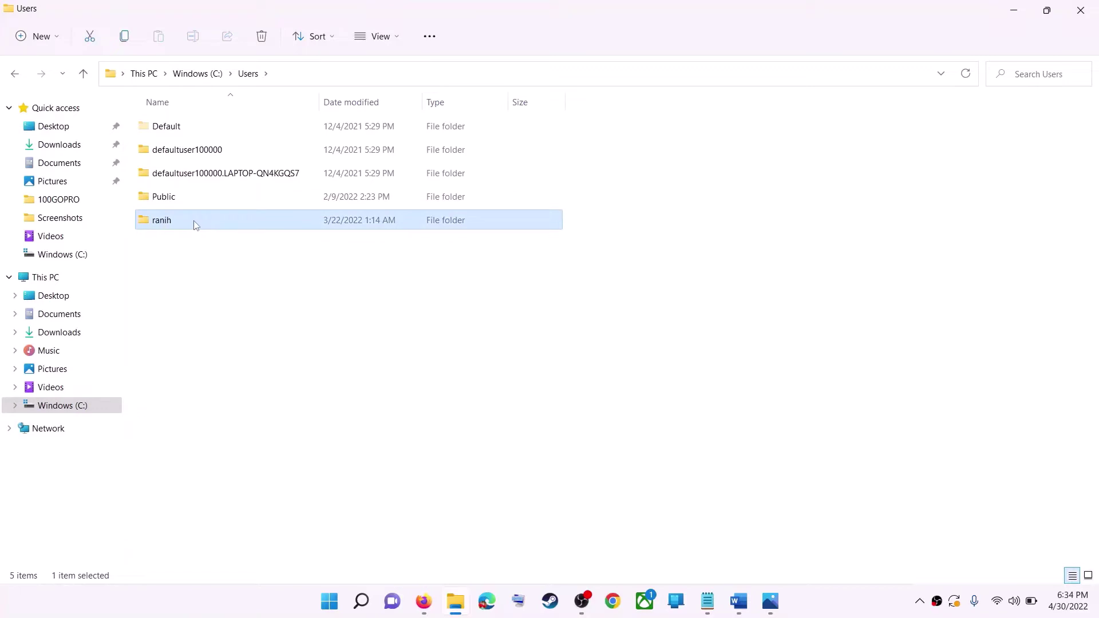
Step: Show hidden items so AppData is visible, then open AppData
click(228, 273)
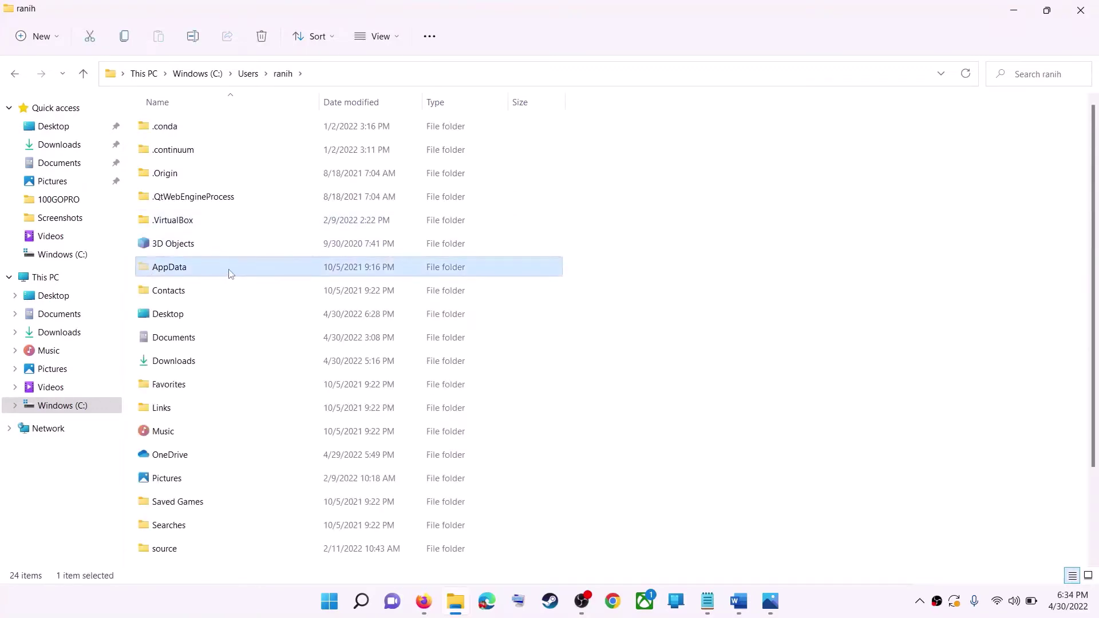
click(399, 41)
mouse_move(373, 284)
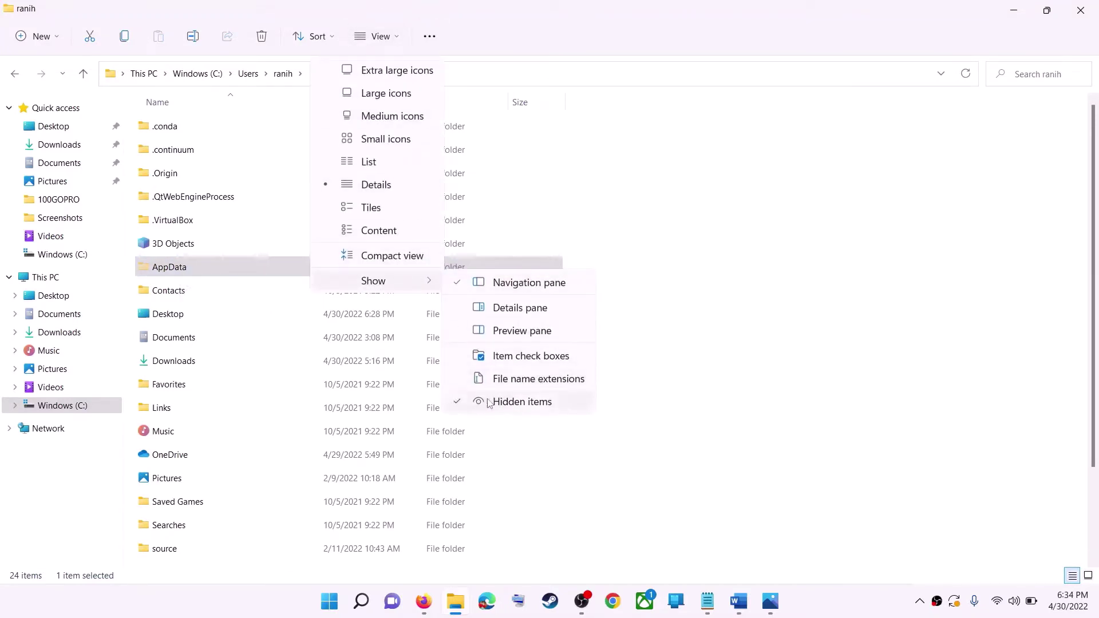
click(175, 270)
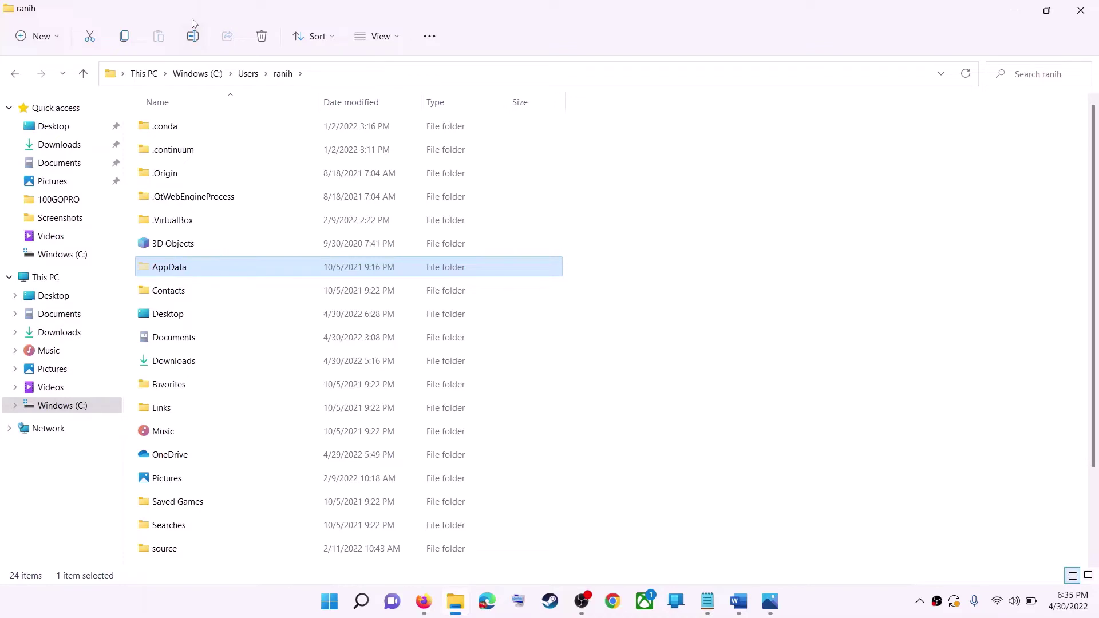
double_click(204, 268)
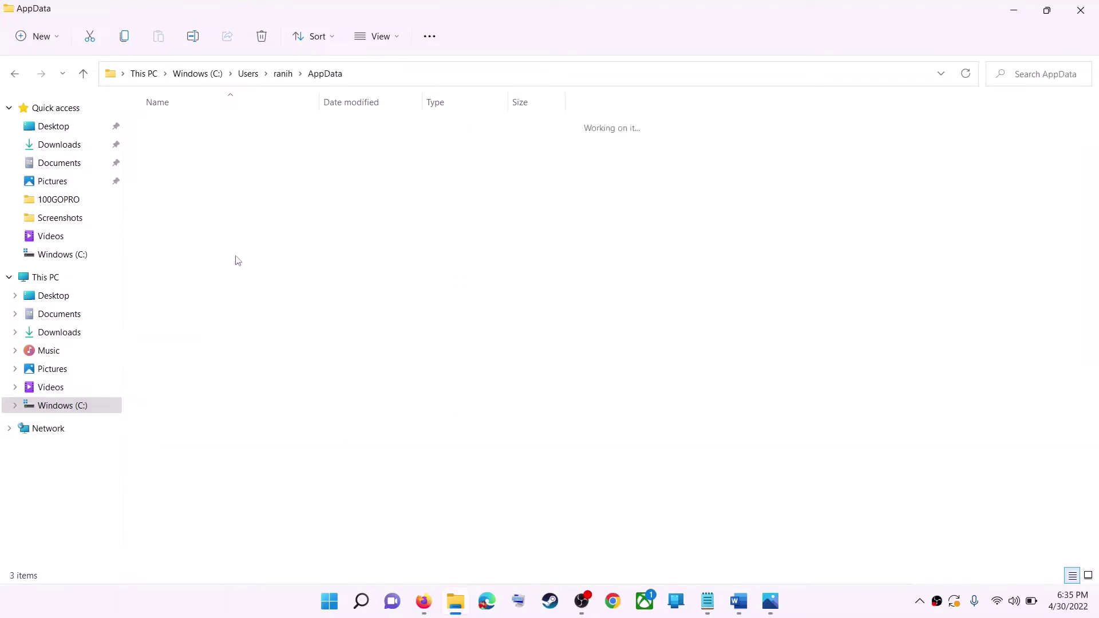
Step: Open Local > Packages and scroll through the package folders
double_click(204, 131)
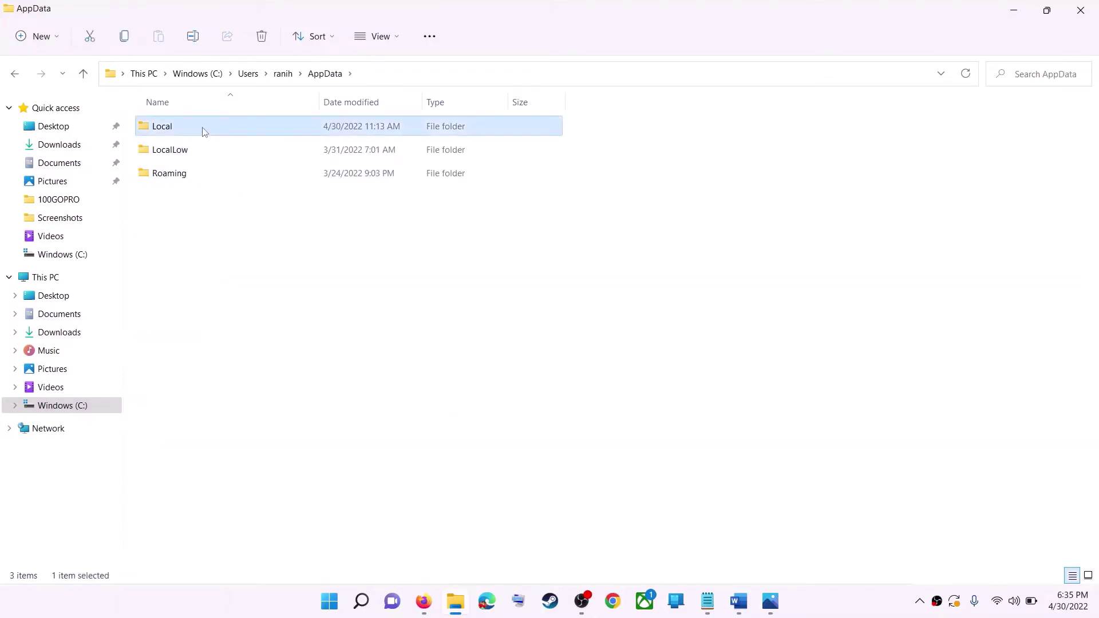
click(172, 224)
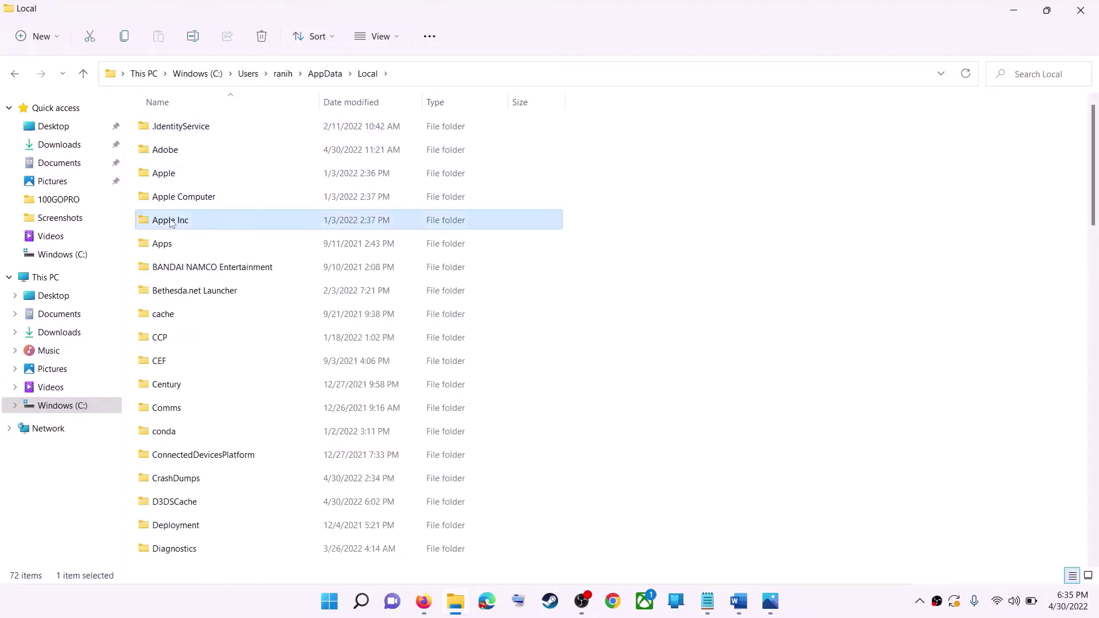
key(p)
double_click(259, 132)
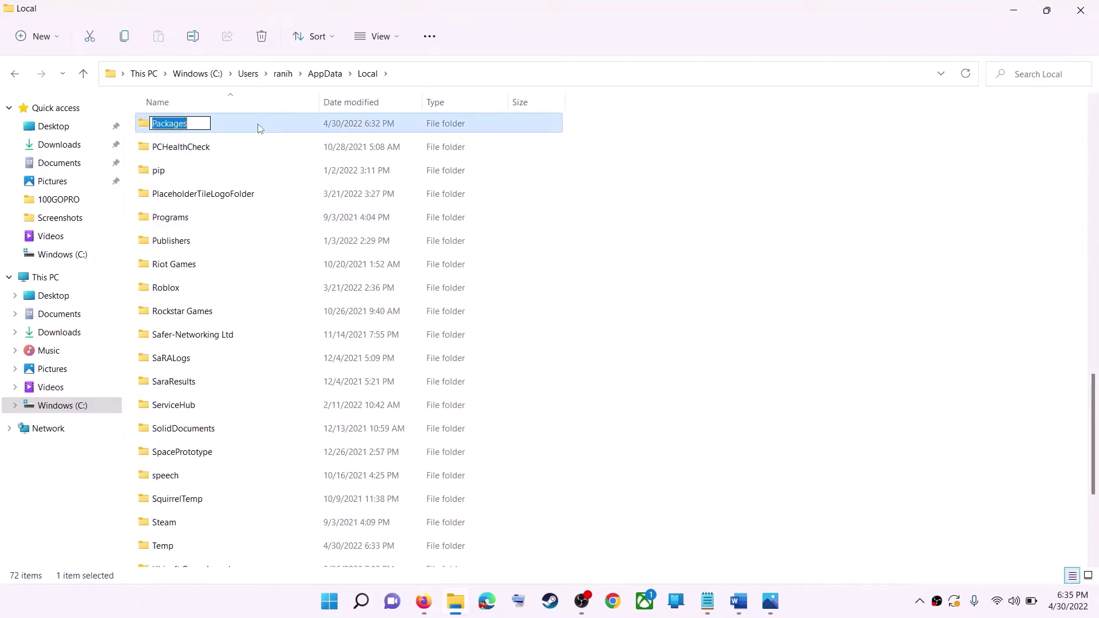
scroll(317, 361, down, 6)
scroll(317, 361, down, 12)
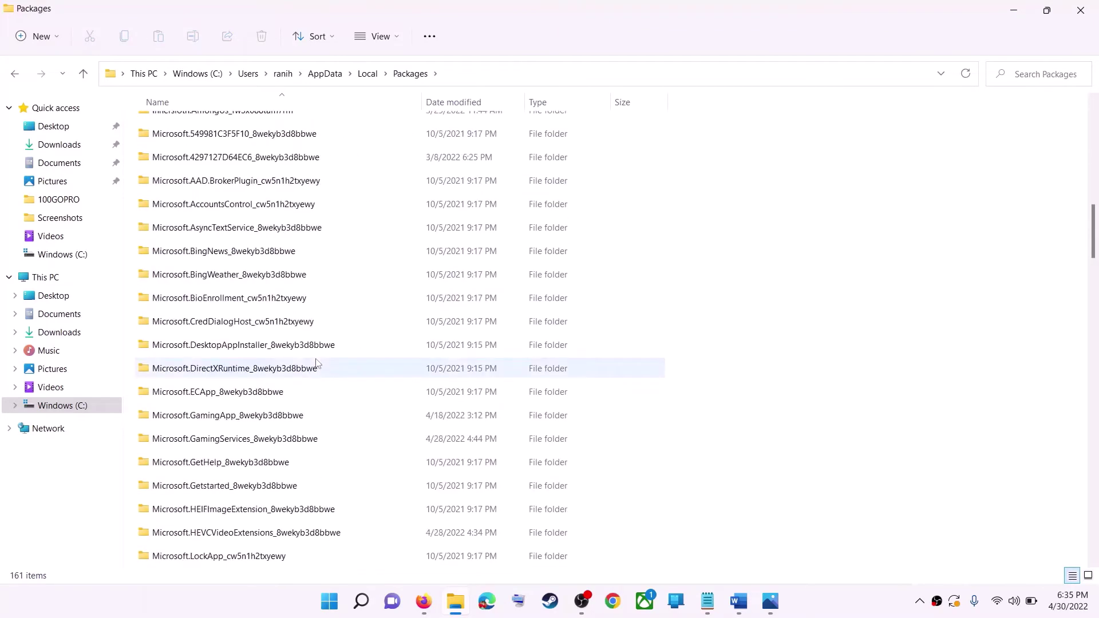
key(alt+Tab)
key(alt+Tab)
scroll(305, 381, down, 15)
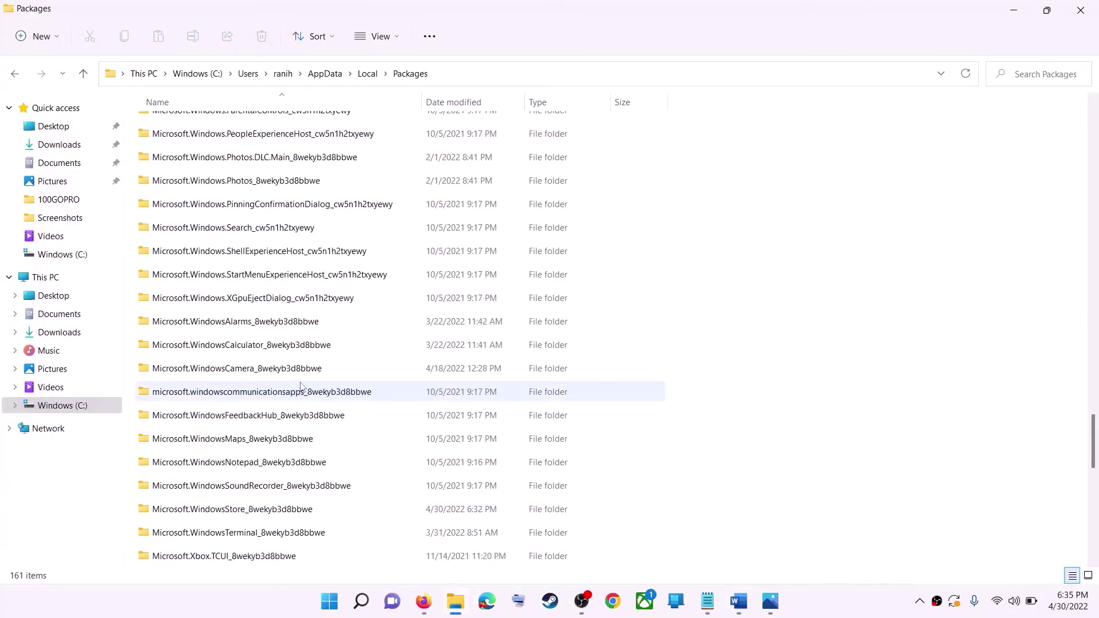
scroll(303, 389, down, 3)
Step: Open the Microsoft.WindowsStore_8wekyb3d8bbwe package folder
click(240, 301)
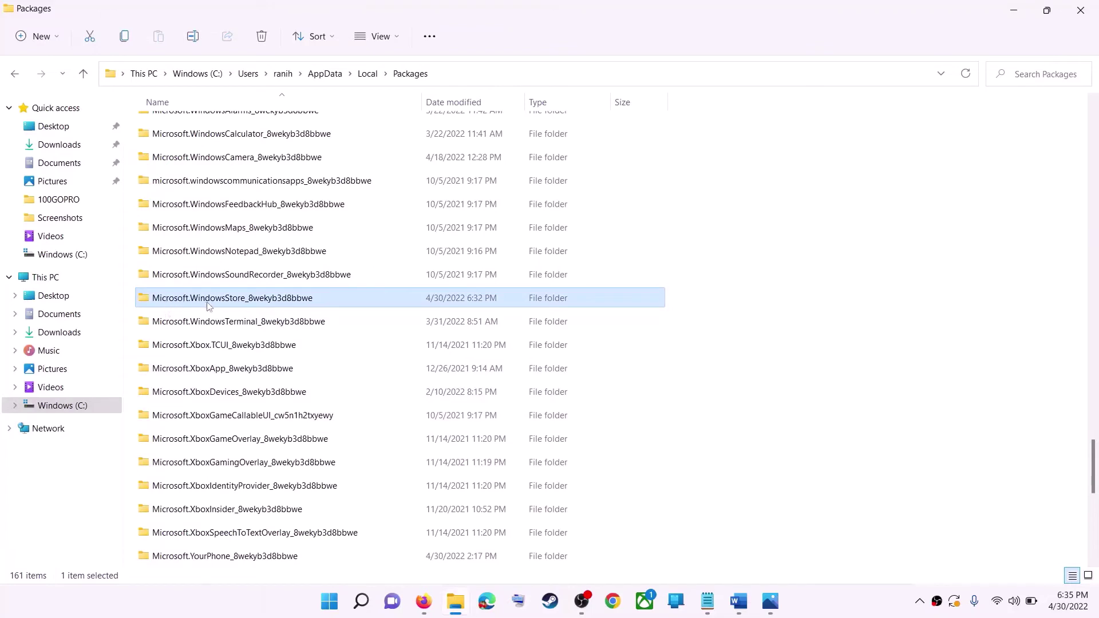
mouse_move(231, 308)
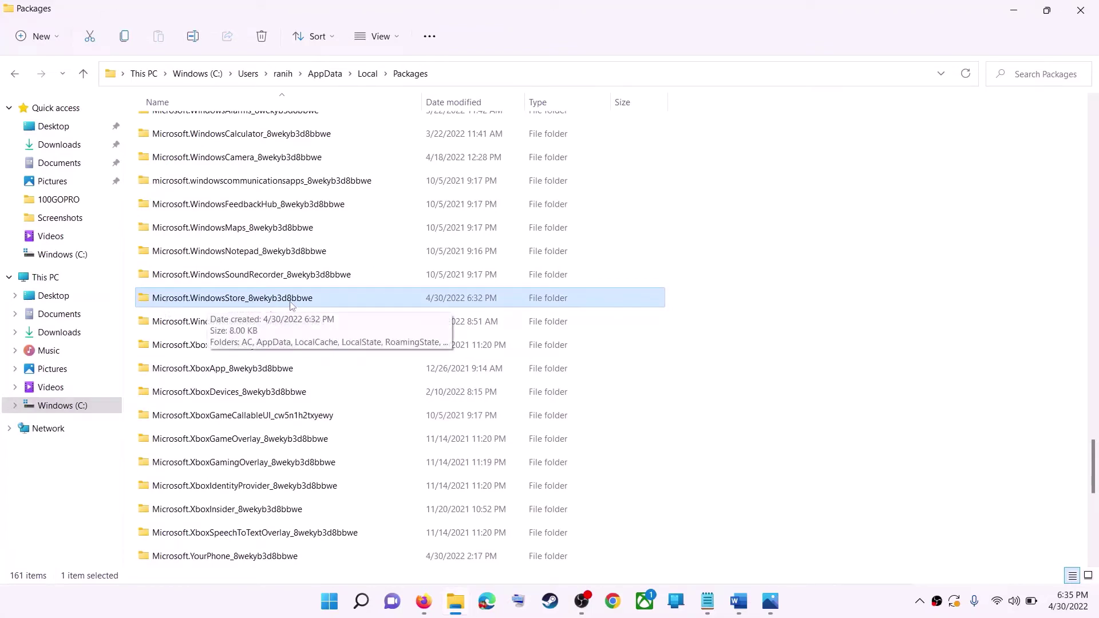
click(203, 301)
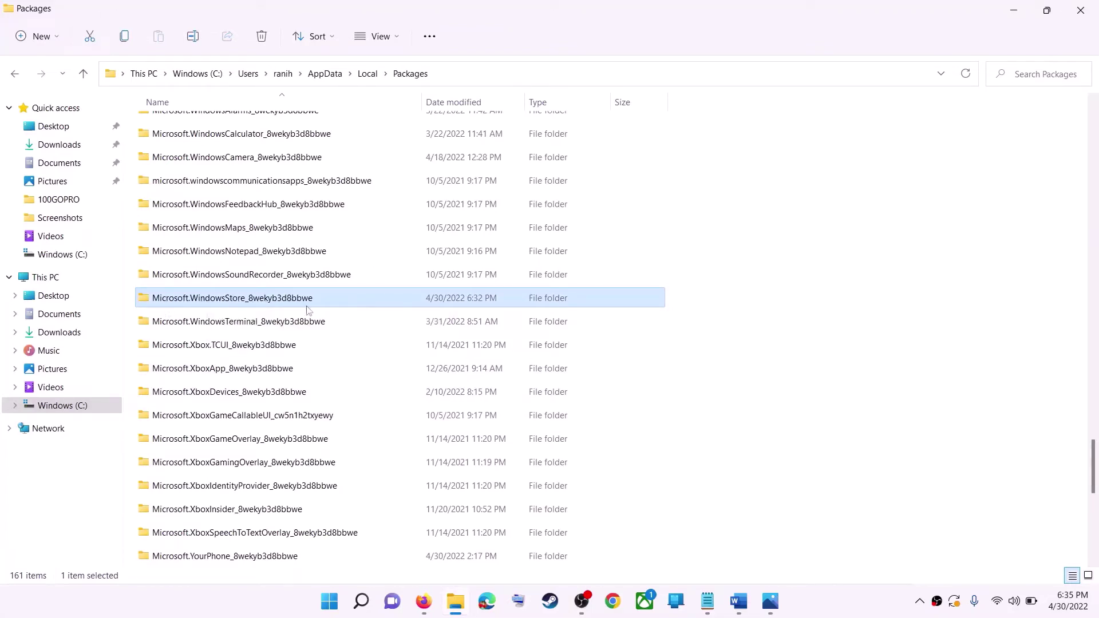
key(End)
key(Return)
double_click(342, 297)
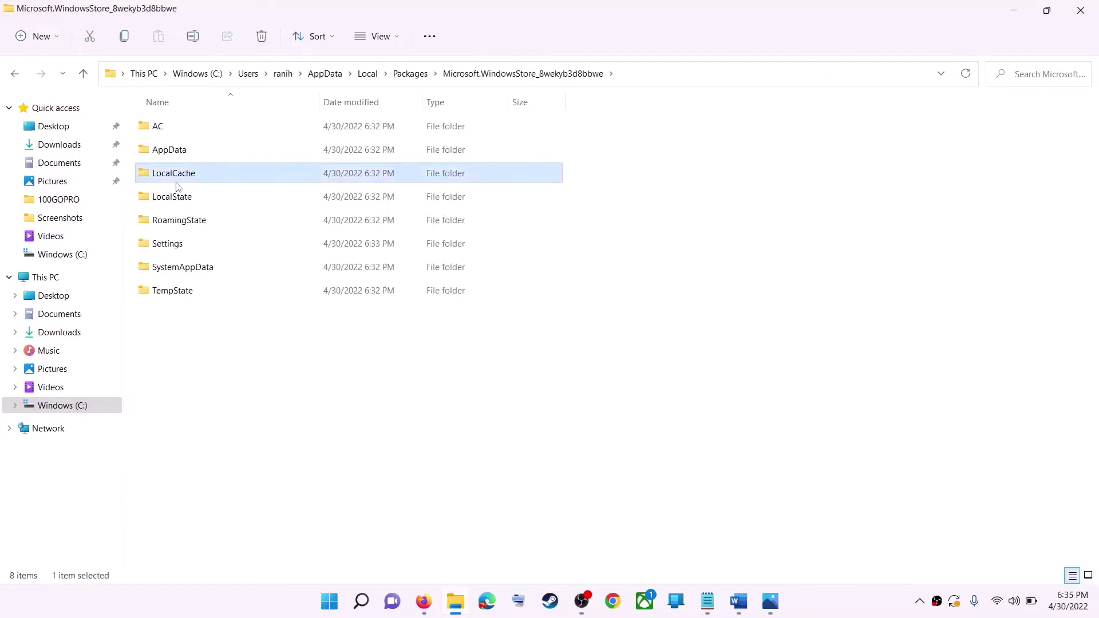
Step: Delete the LocalCache folder from the Store package folder, then close File Explorer
right_click(189, 182)
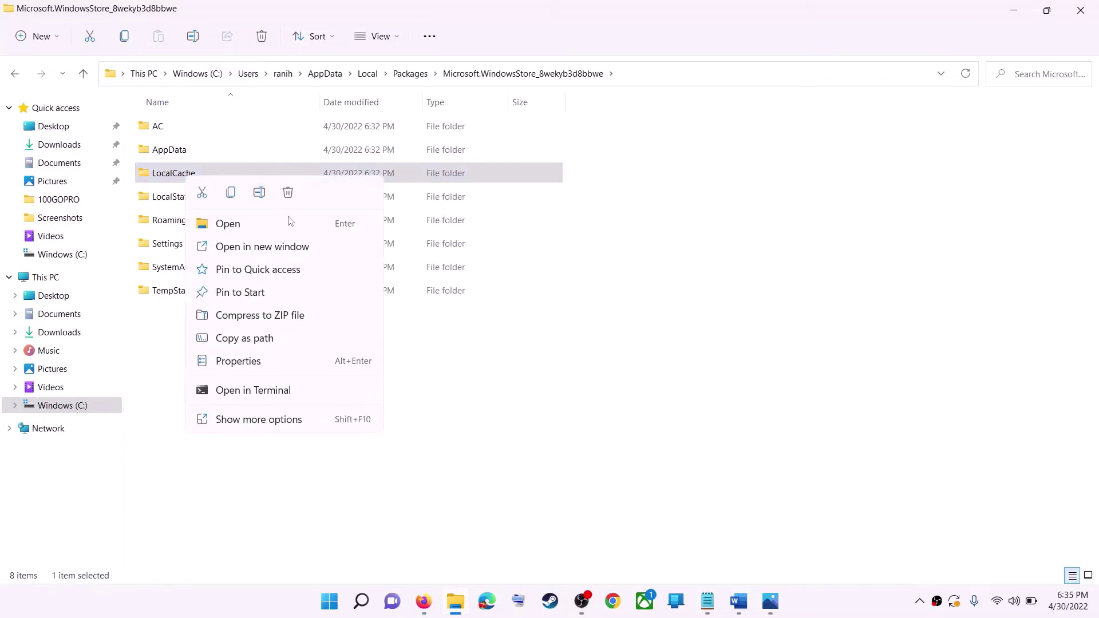
click(287, 193)
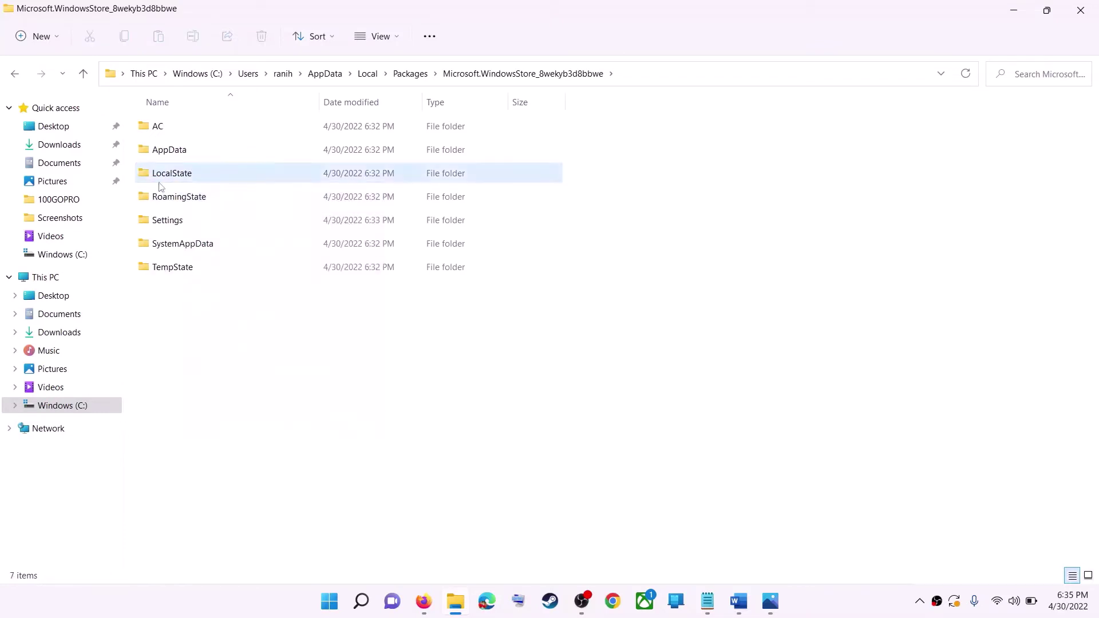
click(362, 601)
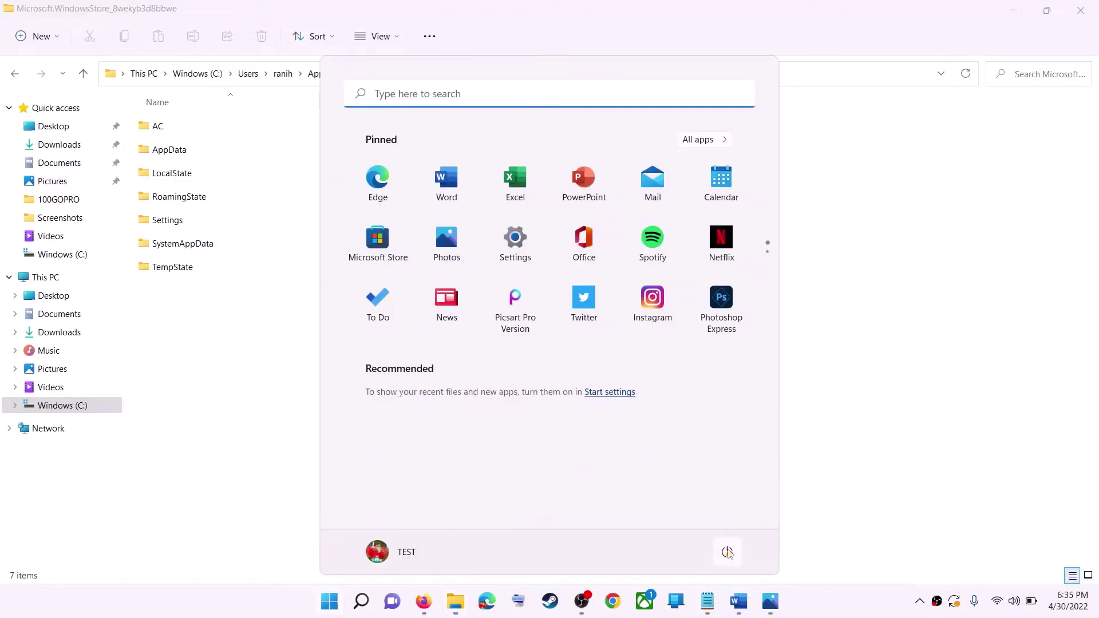
click(727, 553)
click(1031, 319)
click(945, 309)
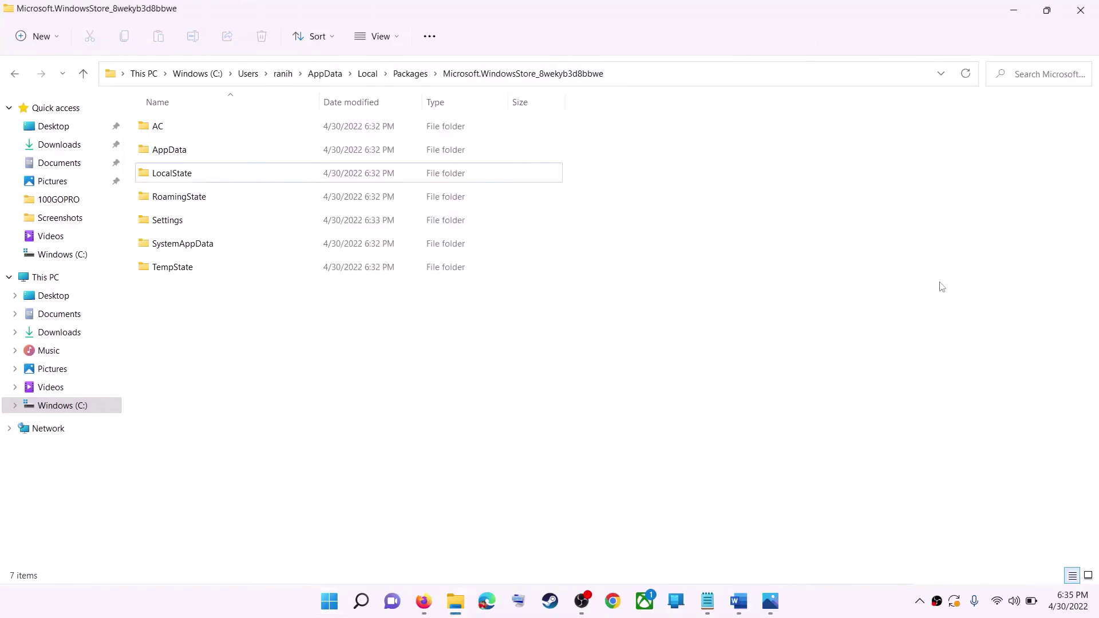
click(1081, 9)
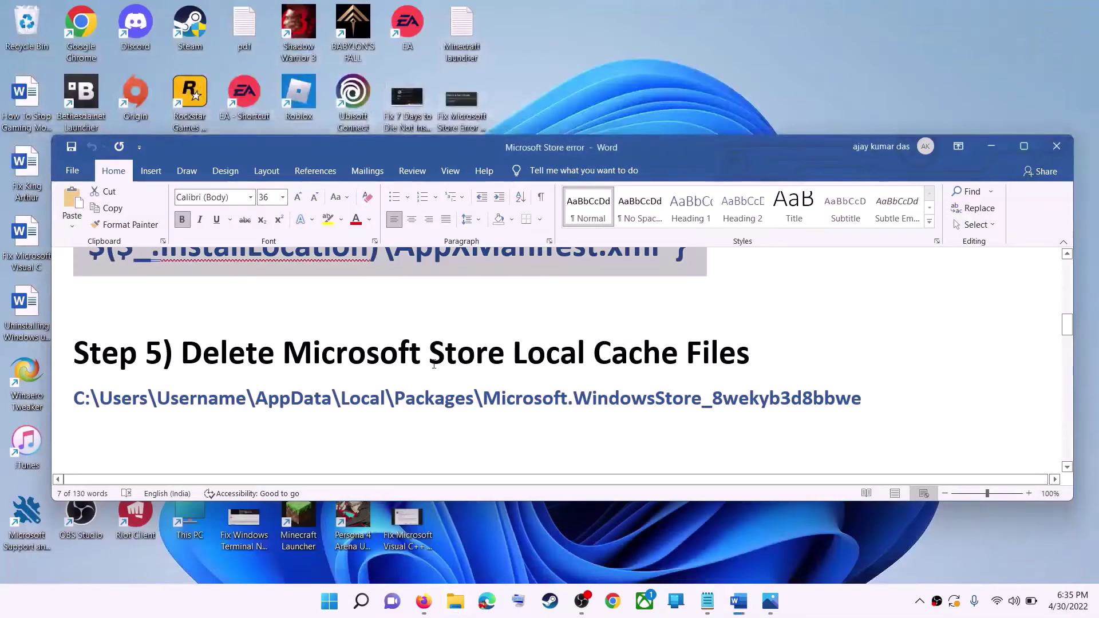
Step: Scroll the Word guide to Step 6 and highlight 'Get Updates in store library'
click(276, 357)
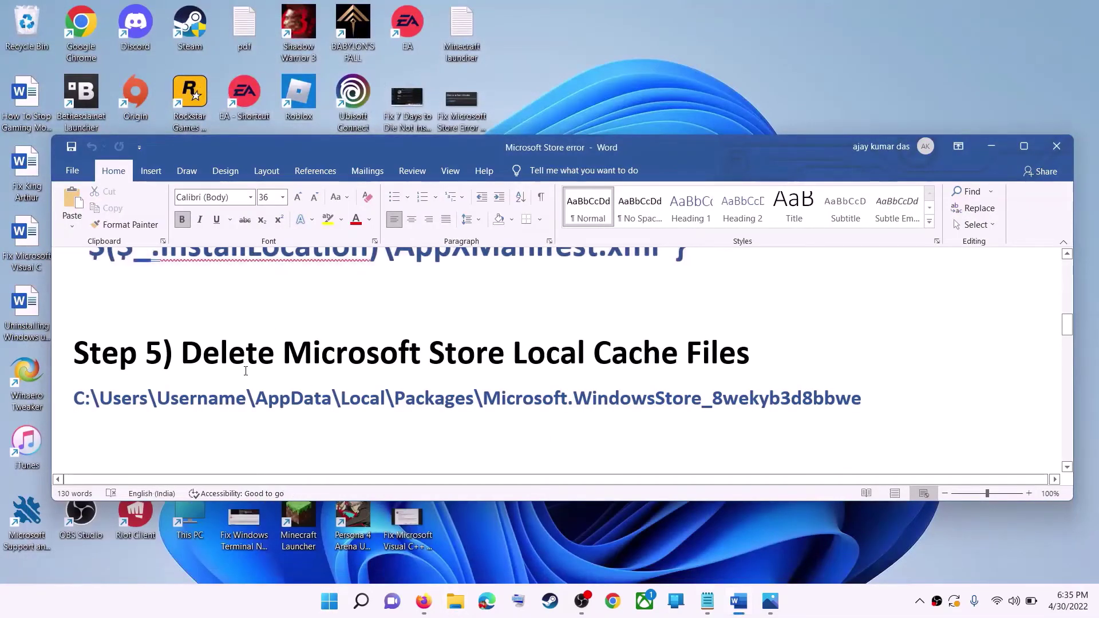
scroll(241, 361, down, 4)
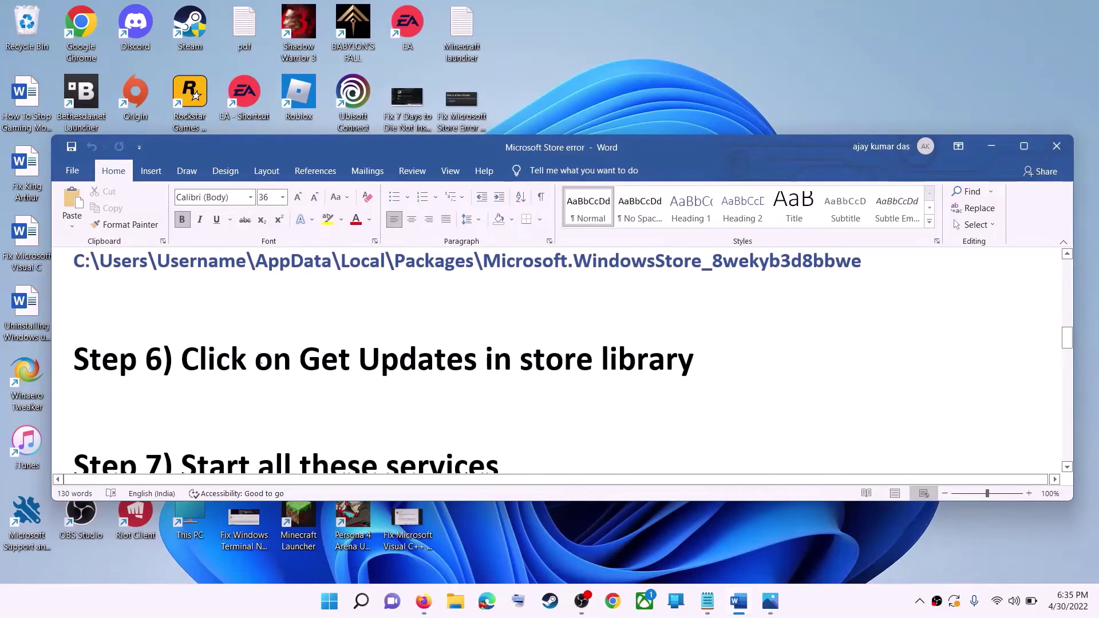
drag(299, 395, 713, 396)
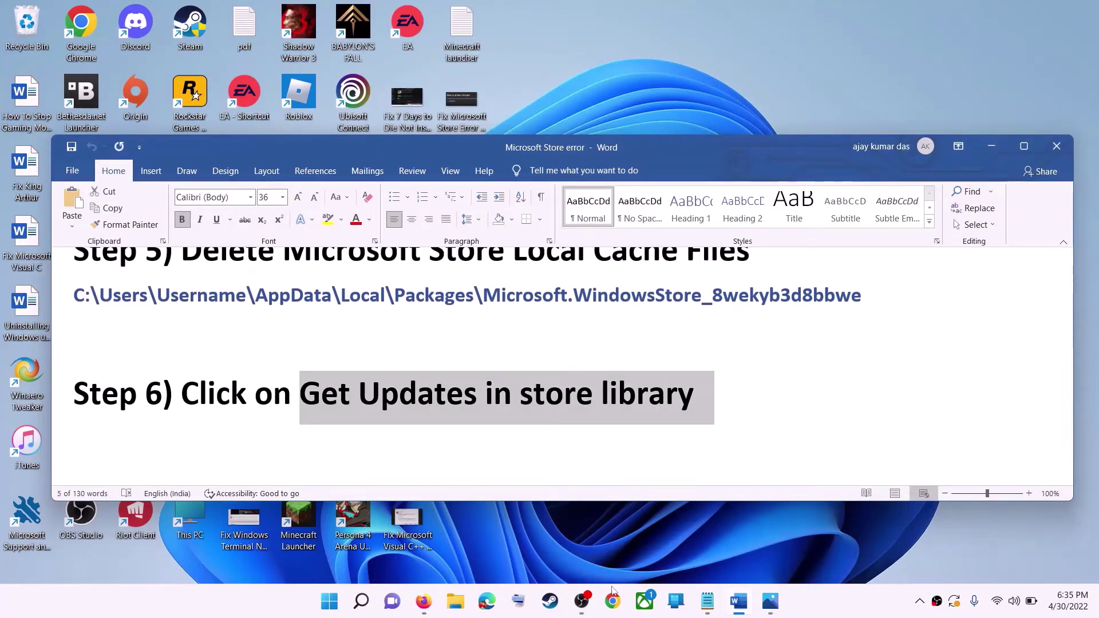
click(329, 601)
click(330, 601)
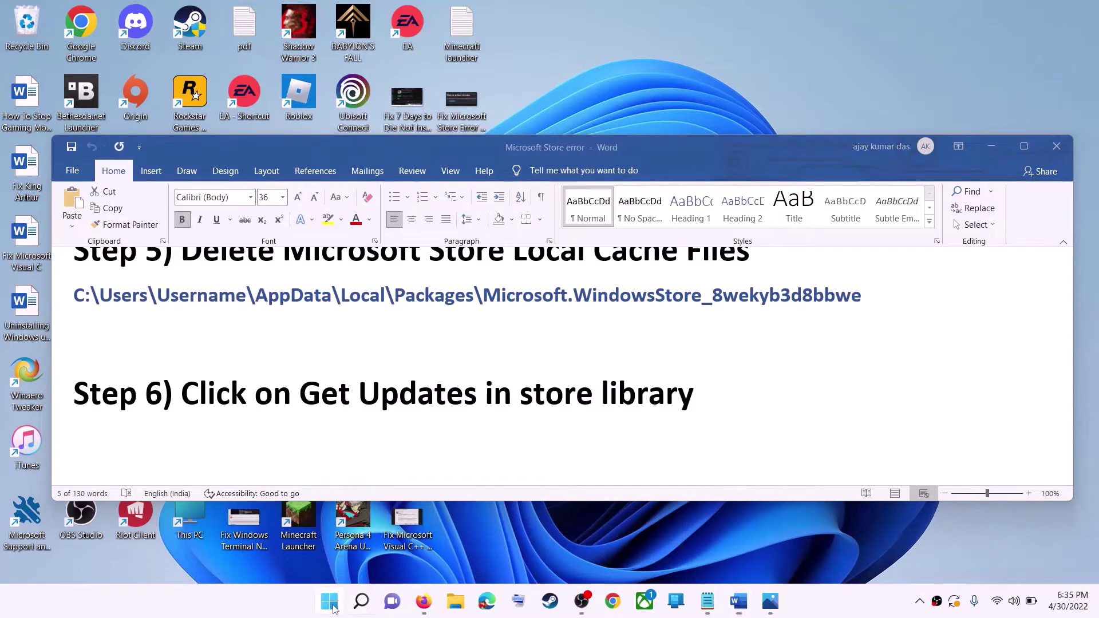
click(361, 602)
Step: Open Microsoft Store, relaunching it when stuck, and list the three Library updates for Roblox and Minecraft
text(store)
key(Return)
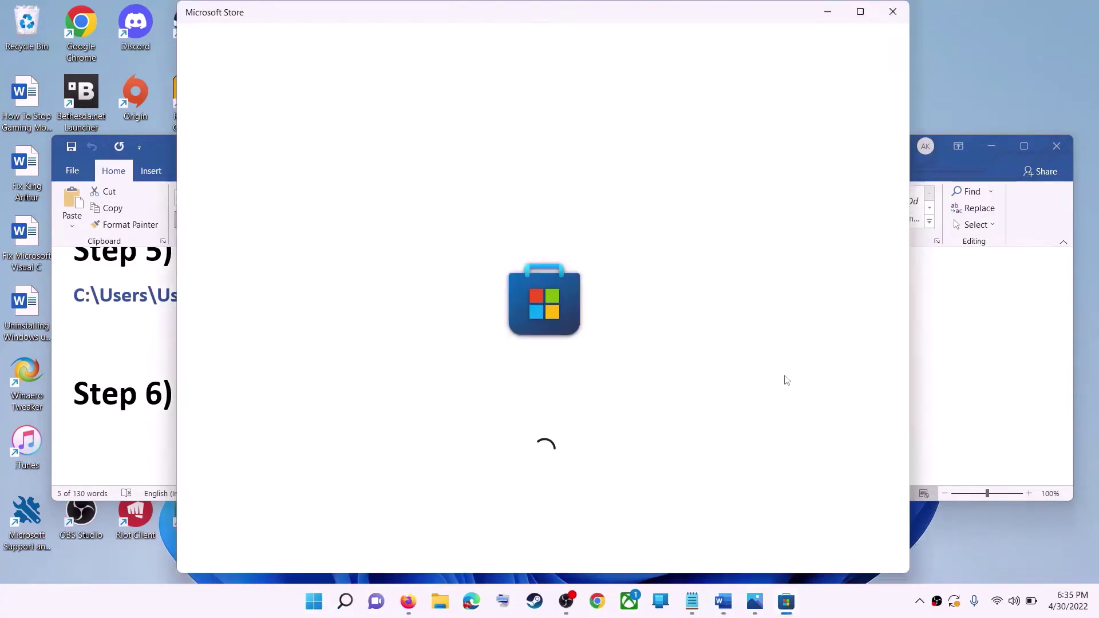
click(861, 17)
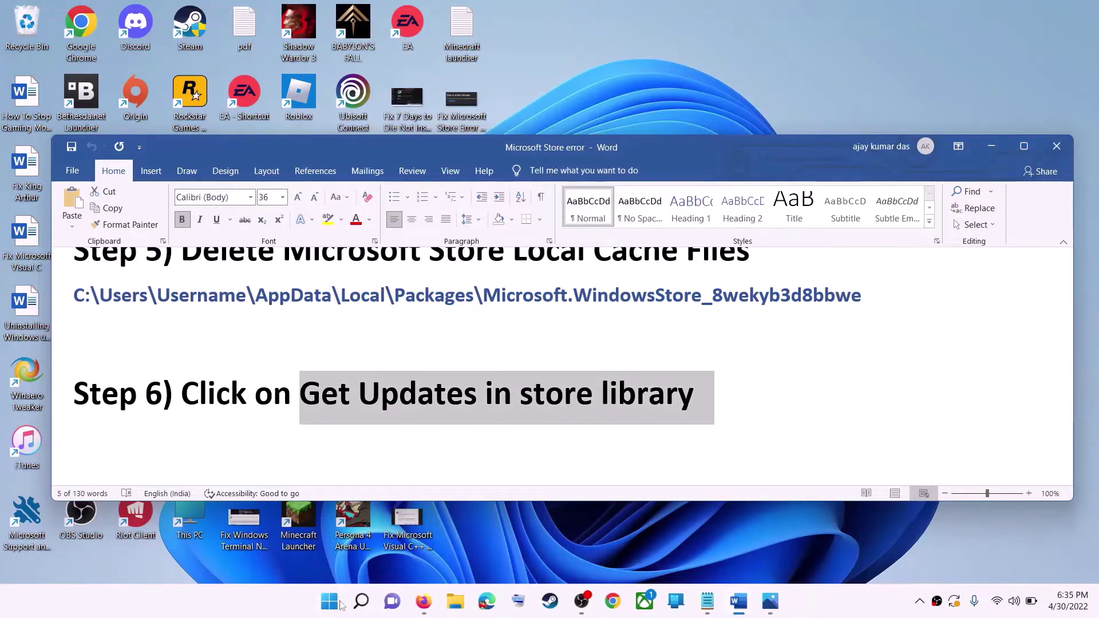
click(330, 601)
text(store)
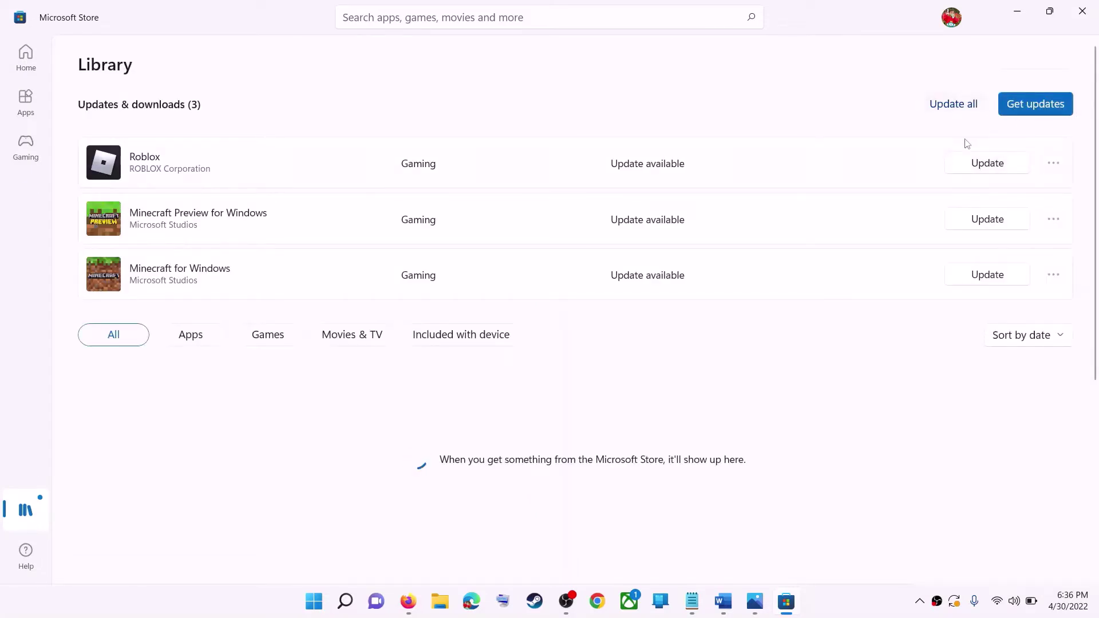
click(1019, 19)
Step: Highlight the Step 6 instruction in the Word guide and move on to Step 7
drag(182, 395, 694, 401)
scroll(324, 401, down, 3)
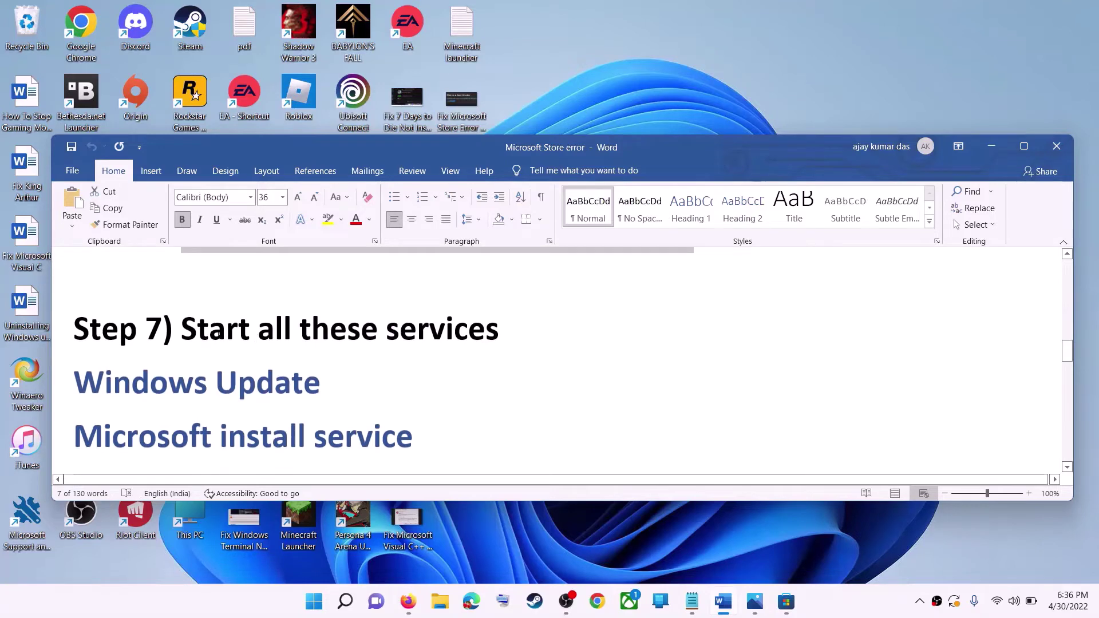
drag(182, 331, 498, 332)
Step: Open the Services console by searching 'services' from Start
scroll(515, 344, down, 1)
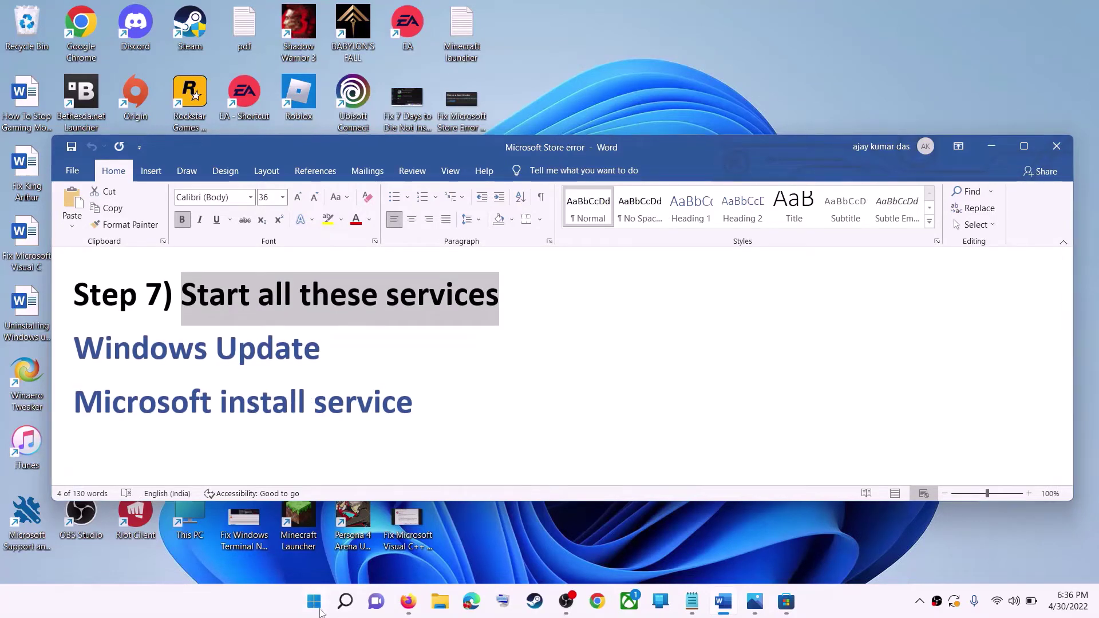
click(315, 602)
text(services)
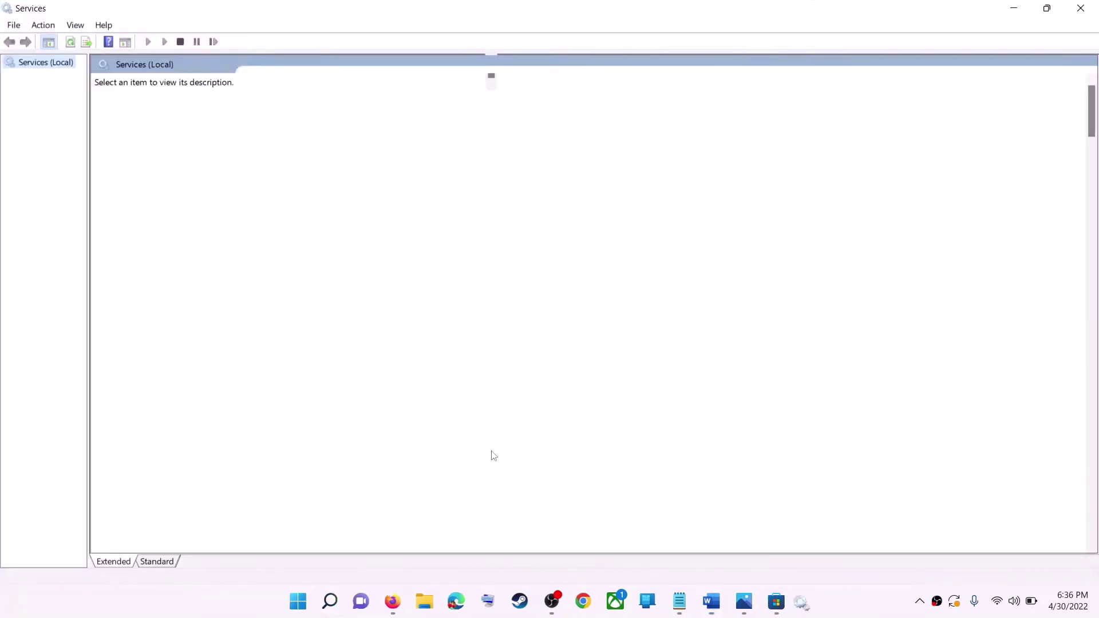
click(360, 436)
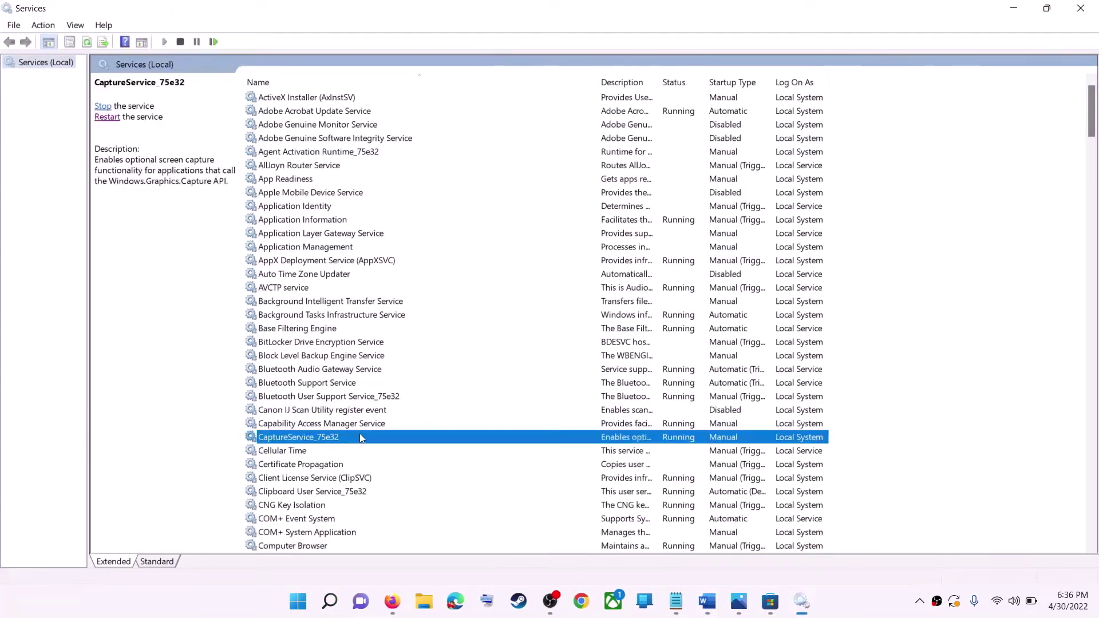
Step: Set the Windows Update service to Automatic startup and restart it
key(w)
scroll(379, 499, down, 7)
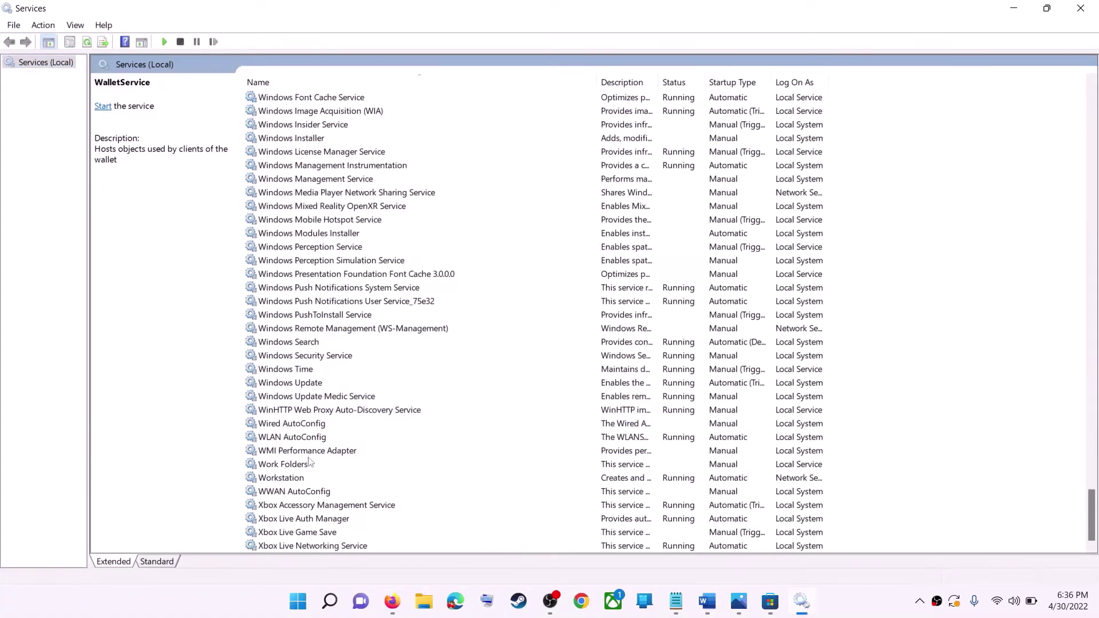
click(315, 386)
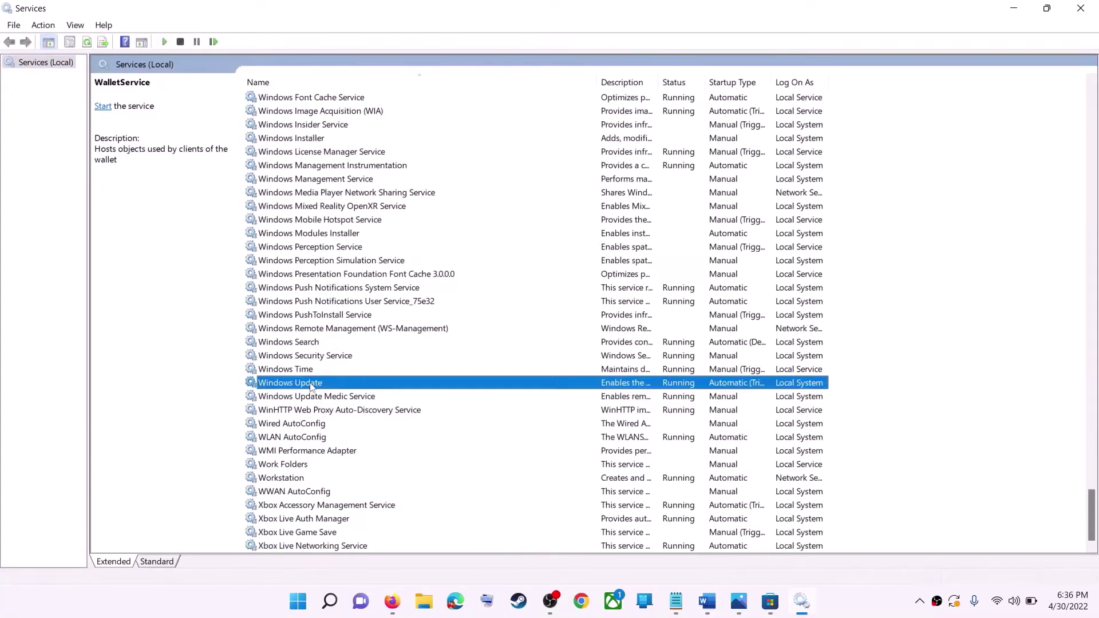
double_click(371, 388)
click(537, 285)
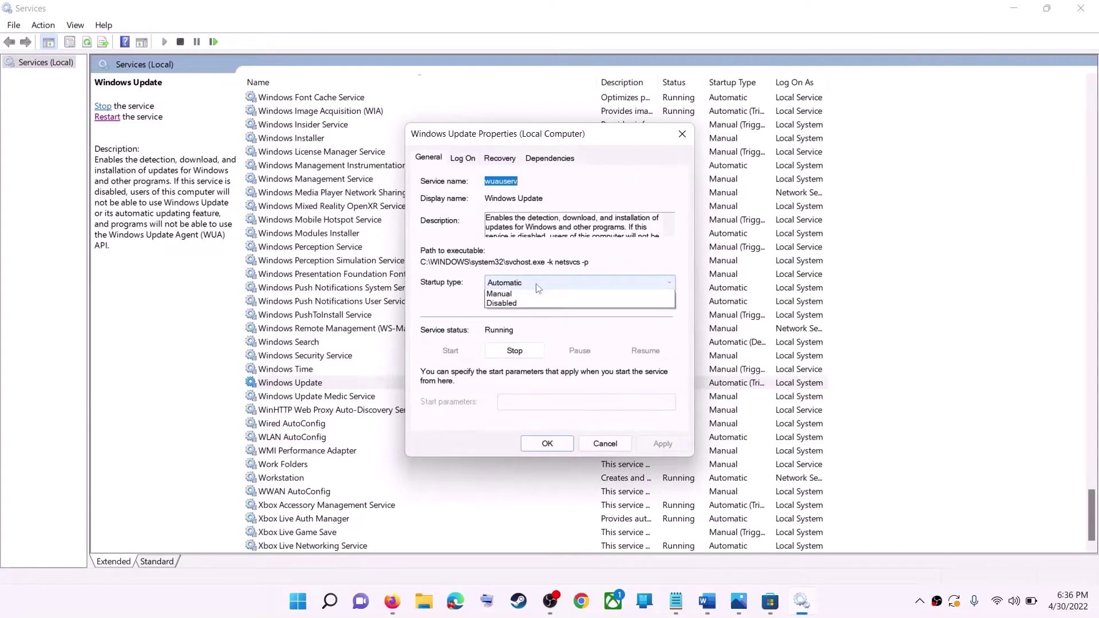
click(517, 302)
click(663, 445)
click(541, 442)
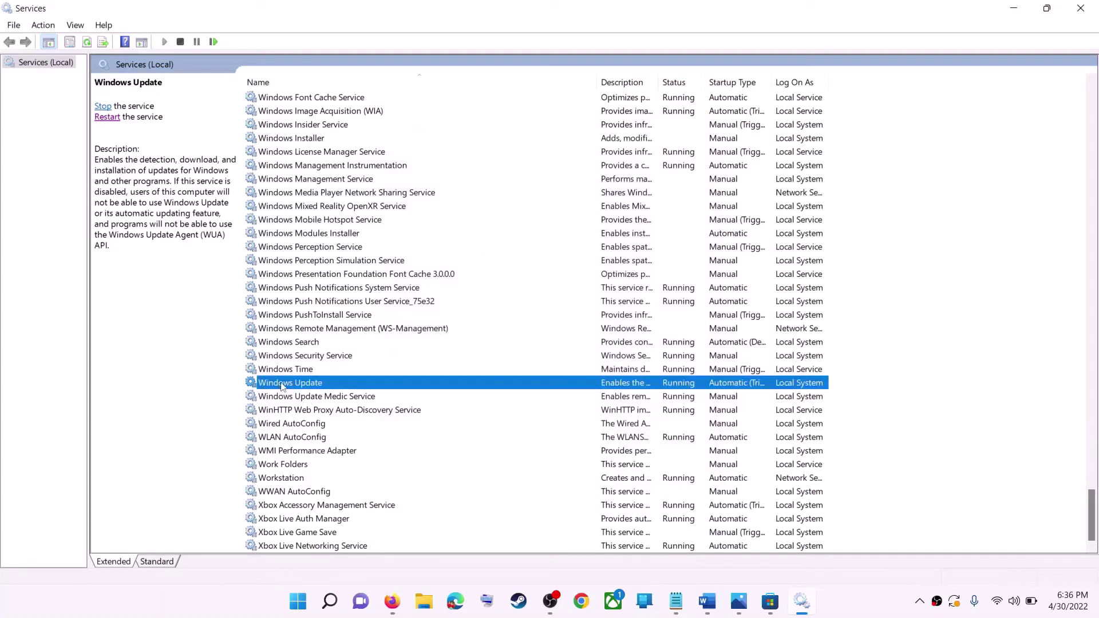
click(107, 119)
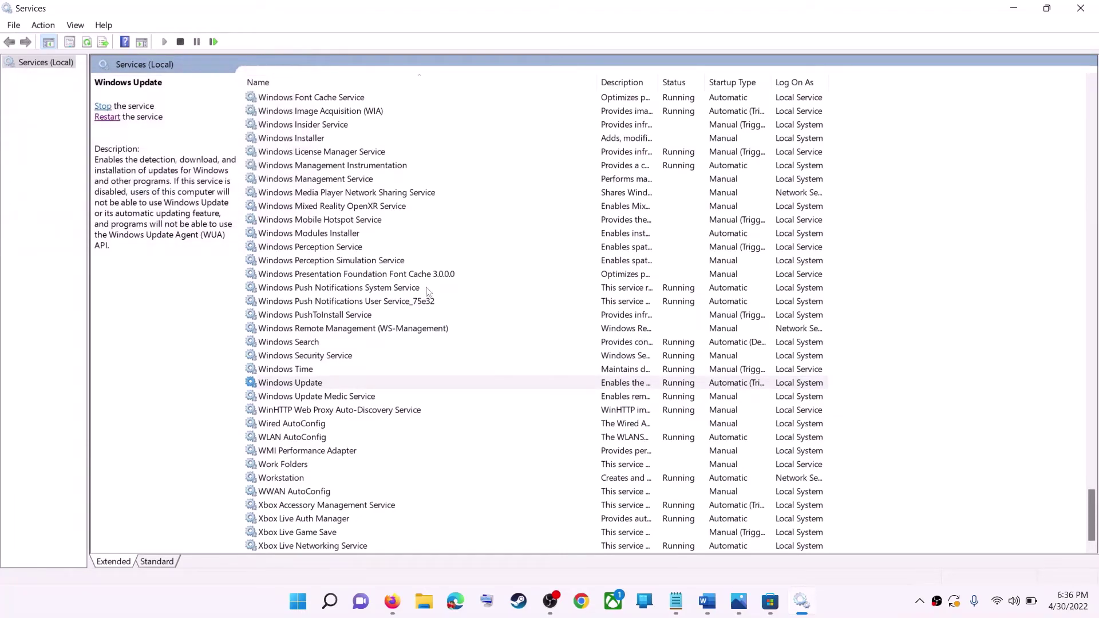
Step: Set Microsoft Store Install Service to Automatic startup and restart it
click(351, 290)
key(m)
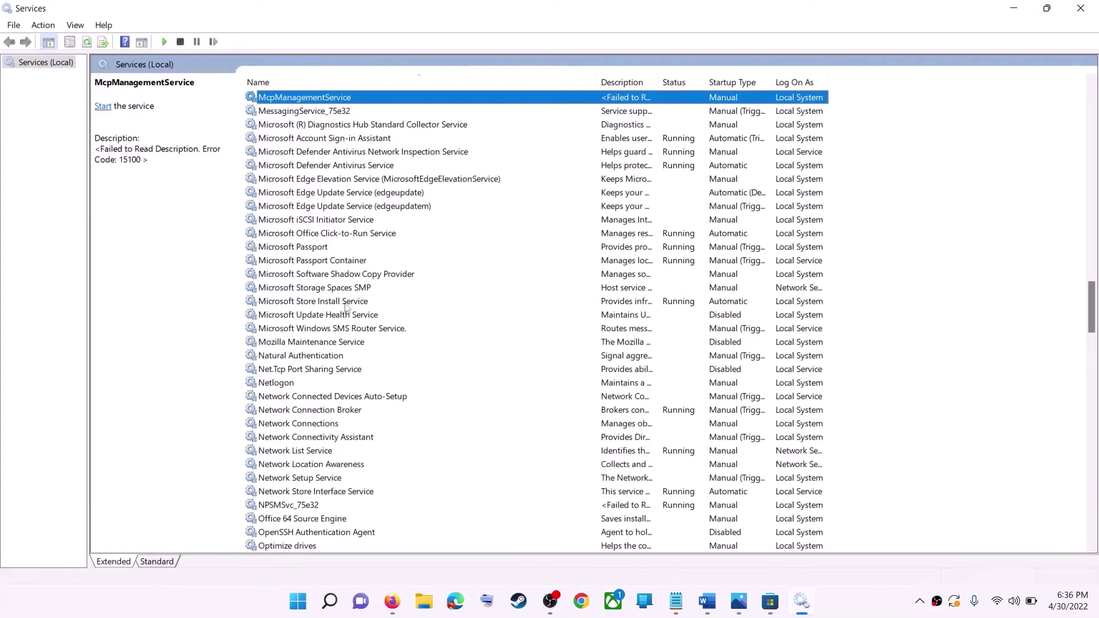
click(329, 304)
double_click(507, 308)
click(578, 283)
click(699, 454)
click(662, 445)
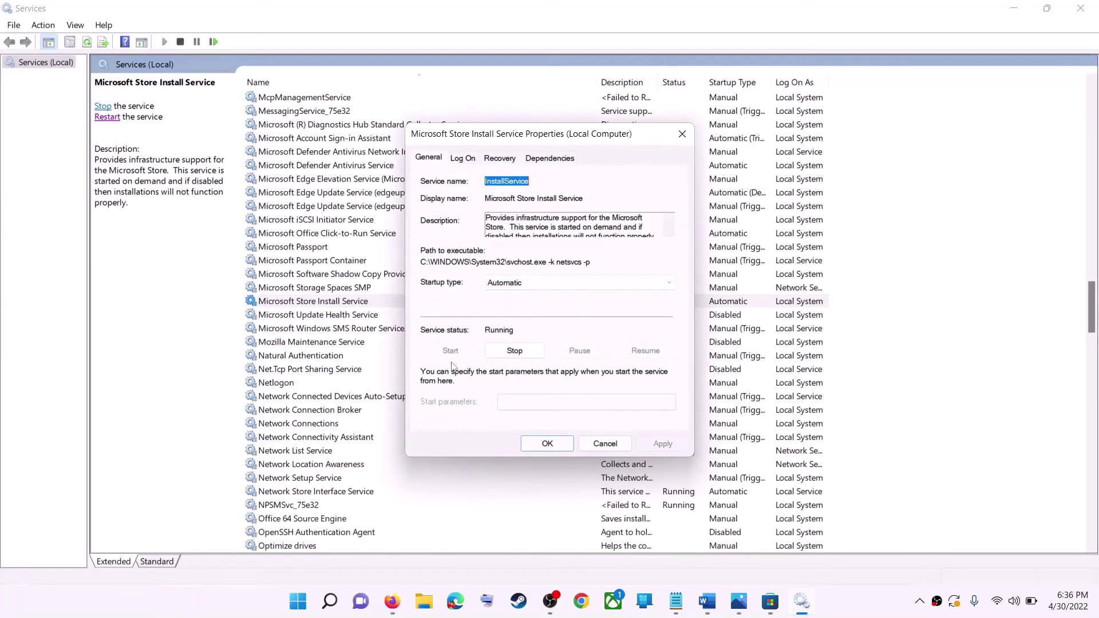
click(547, 444)
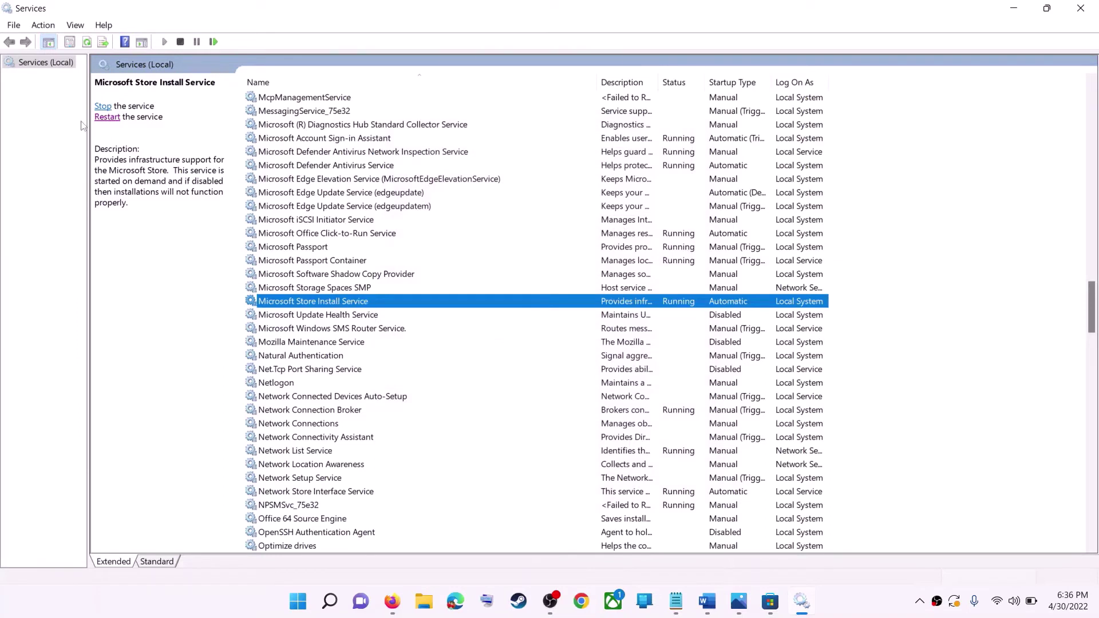
click(101, 118)
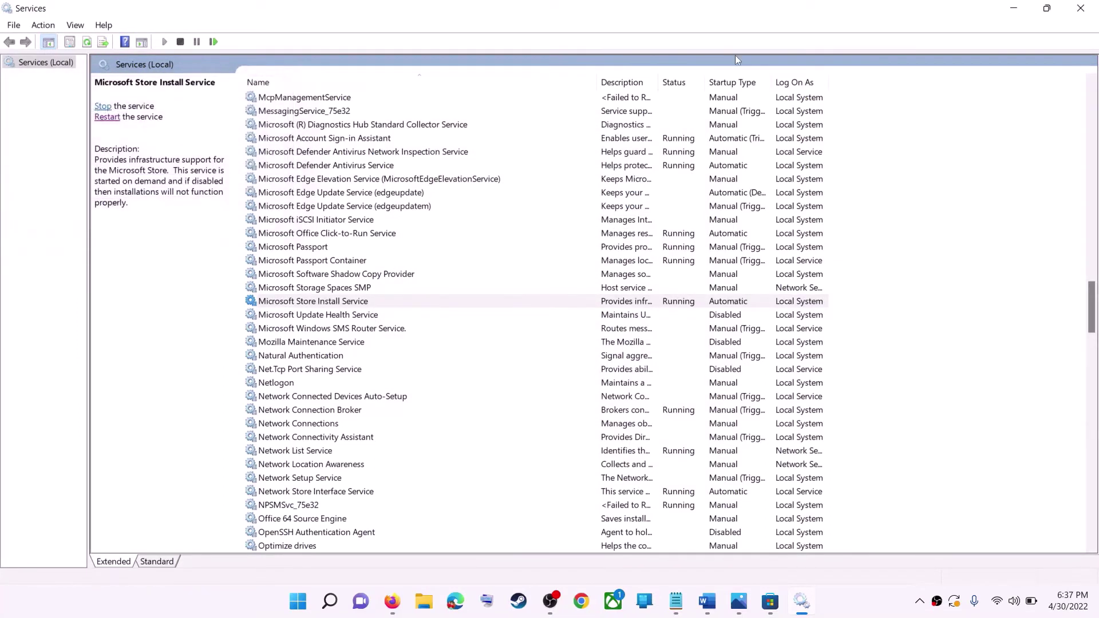
Step: Close Services and confirm in Settings that the 2022-04 cumulative update (KB5012643) awaits a restart
click(1081, 8)
scroll(311, 379, down, 1)
scroll(311, 379, down, 5)
scroll(311, 379, up, 1)
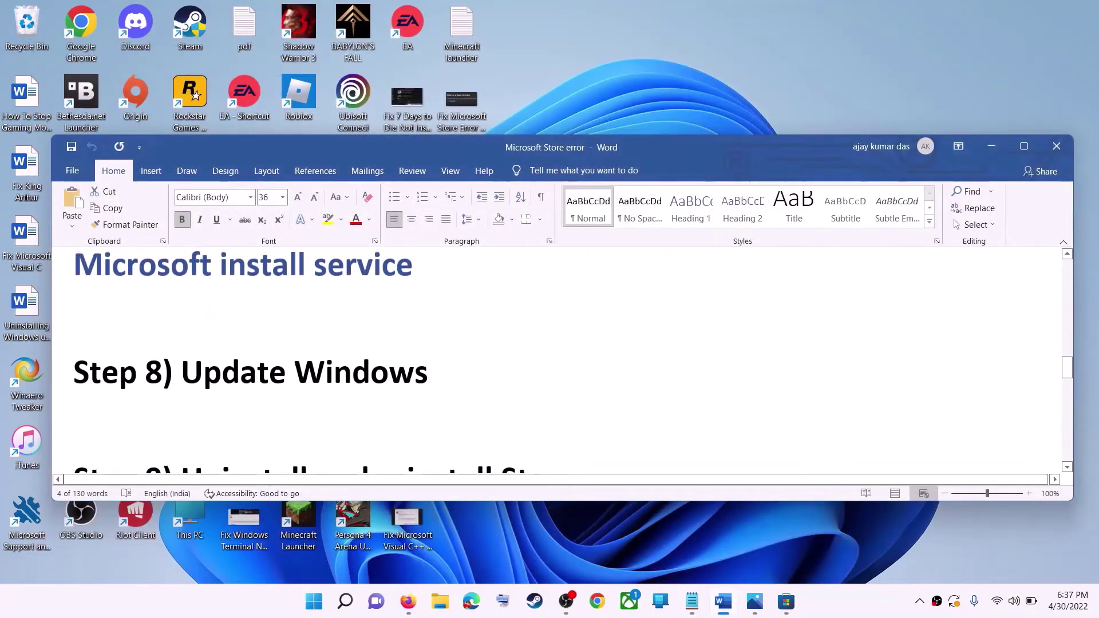
click(314, 601)
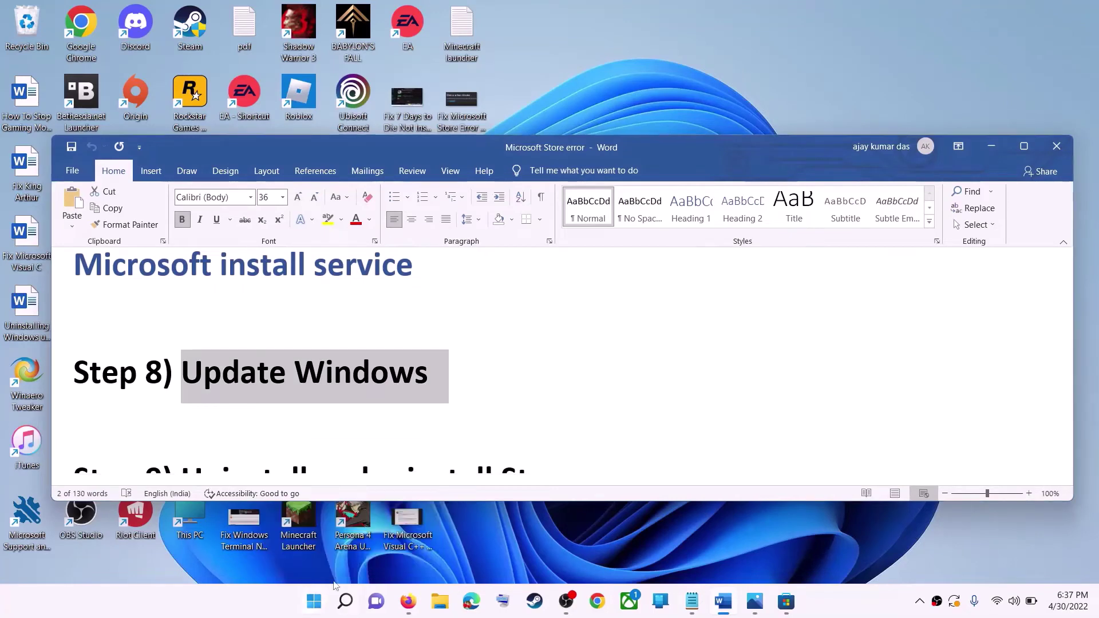
click(514, 246)
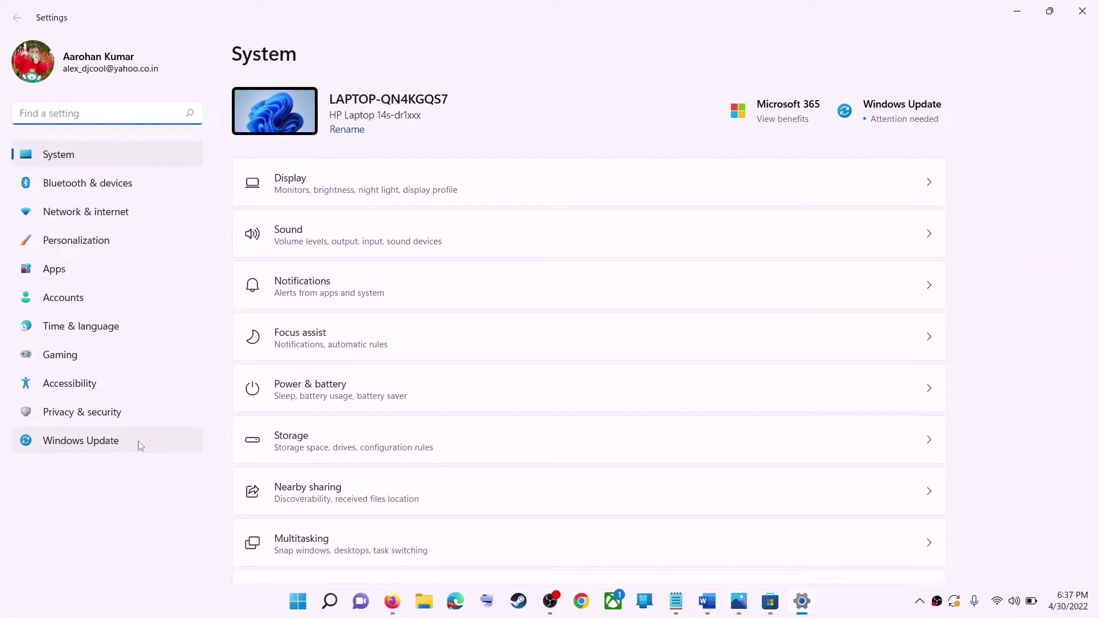
click(87, 449)
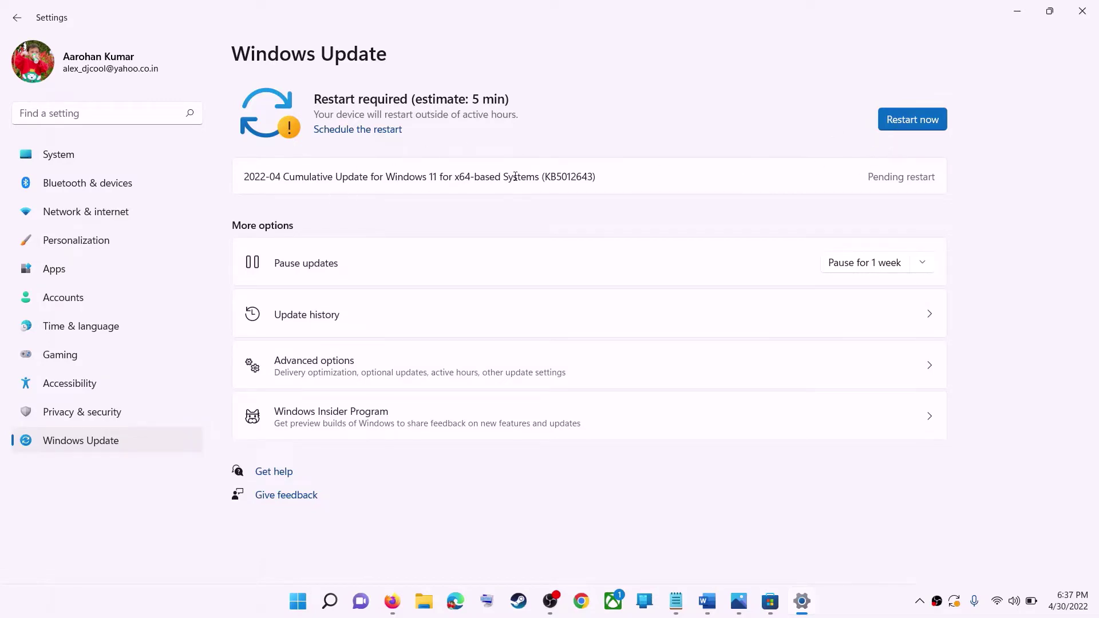
click(1017, 10)
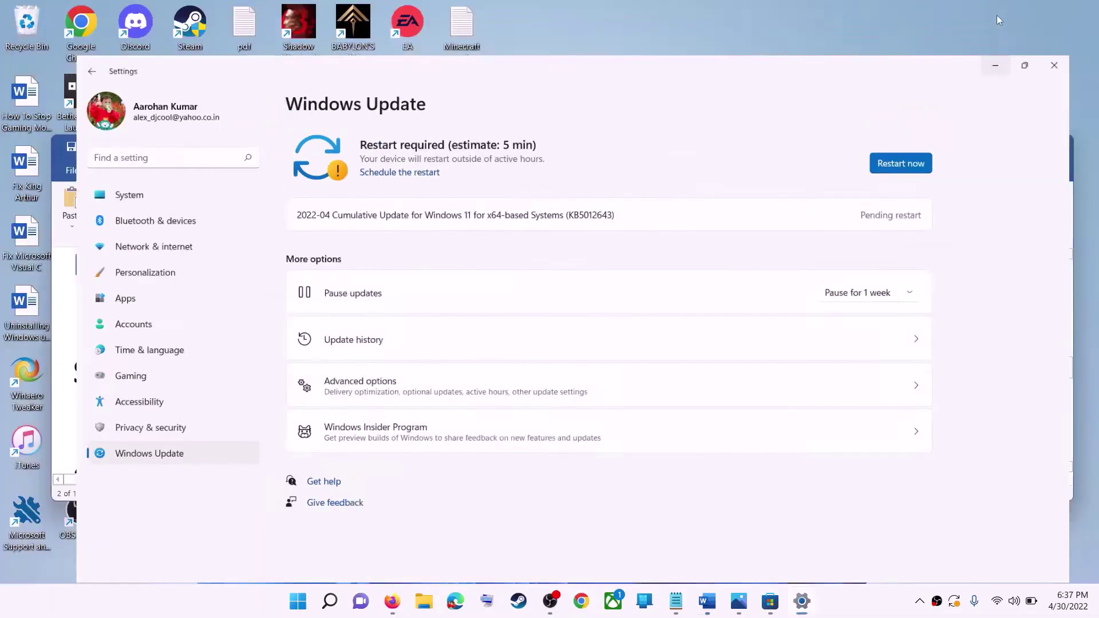
Step: Copy the Get-AppxPackage Store removal command from the Word guide
scroll(327, 381, down, 5)
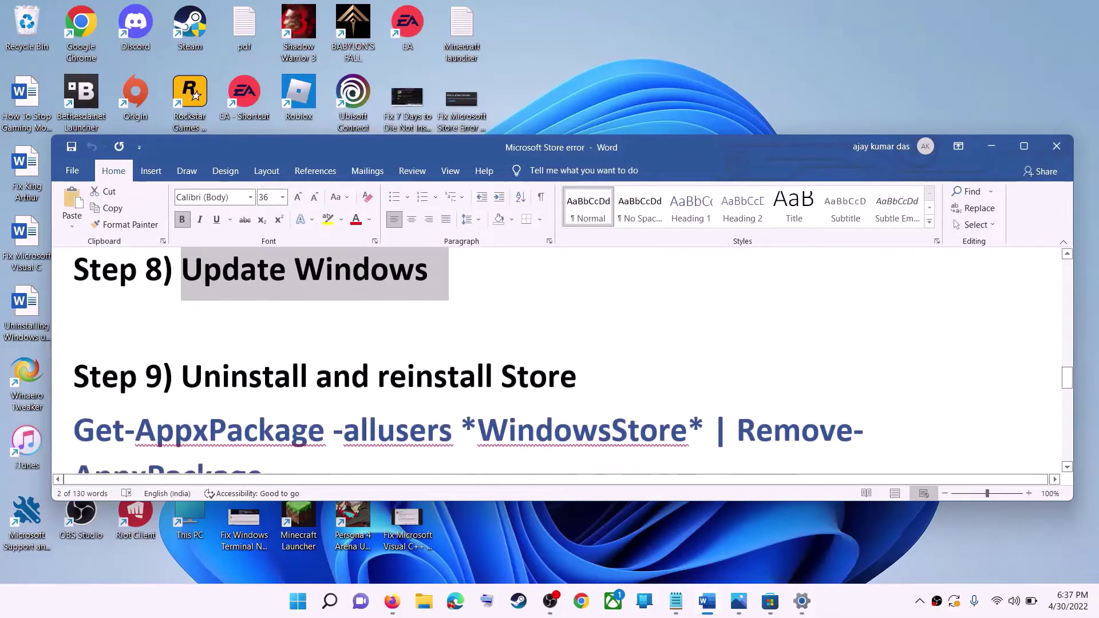
scroll(329, 377, down, 1)
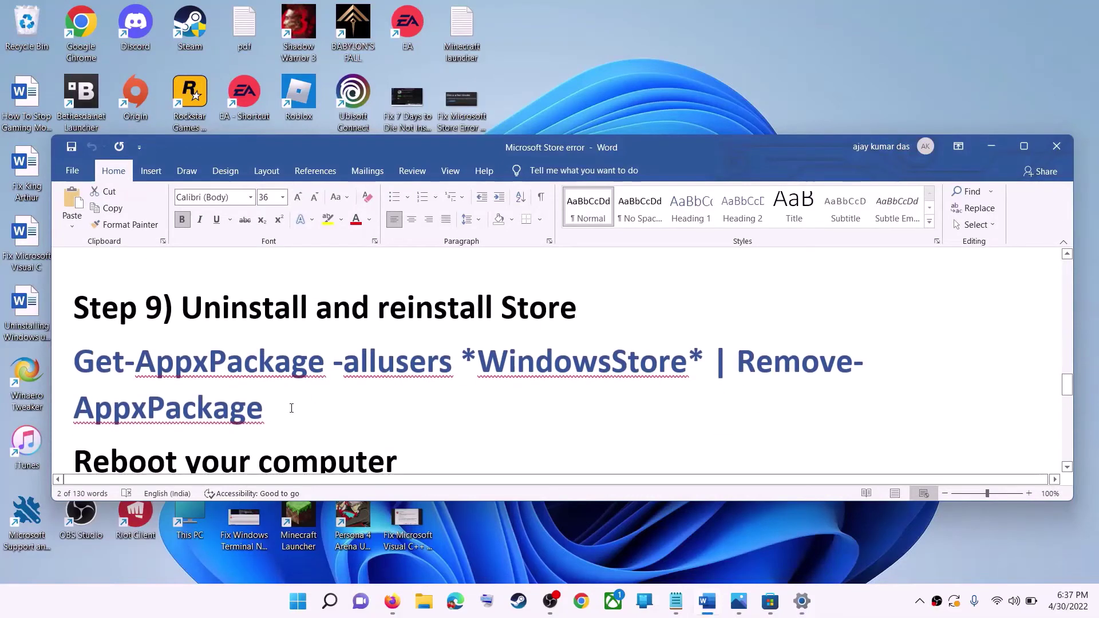
drag(290, 407, 97, 375)
right_click(167, 387)
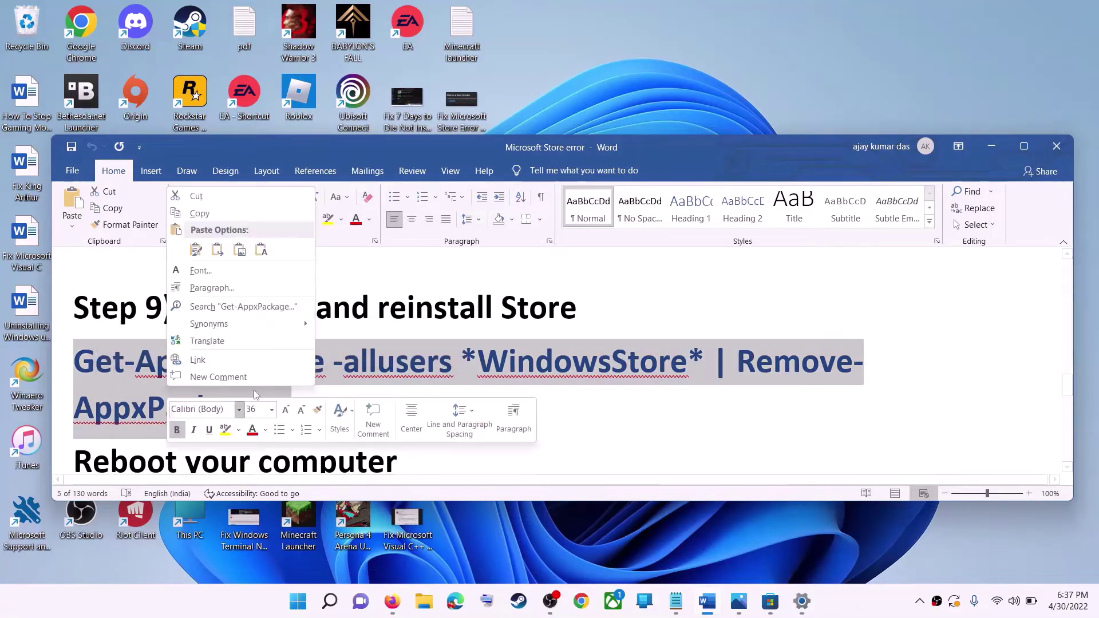
click(221, 215)
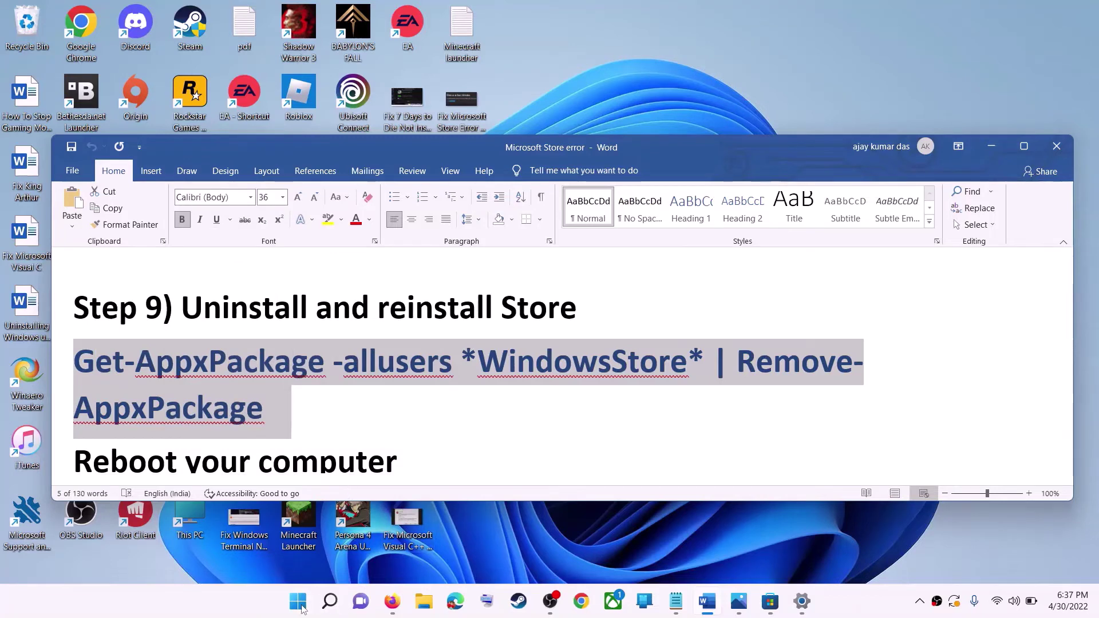
Step: Paste and run the removal command in an administrator Windows PowerShell
click(299, 602)
text(powe)
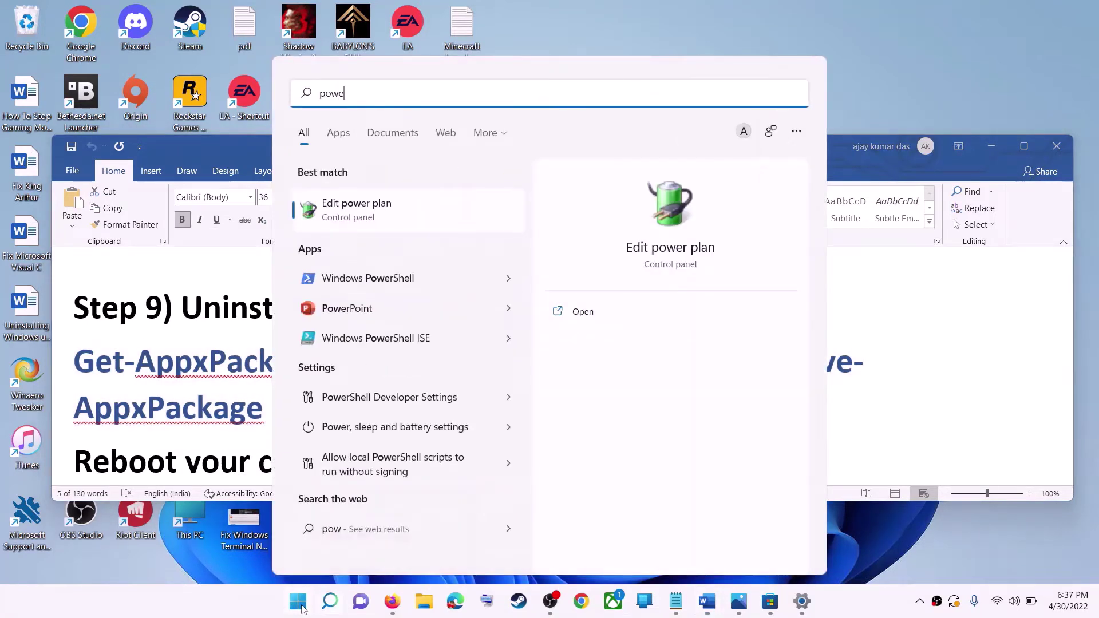
text(rshell)
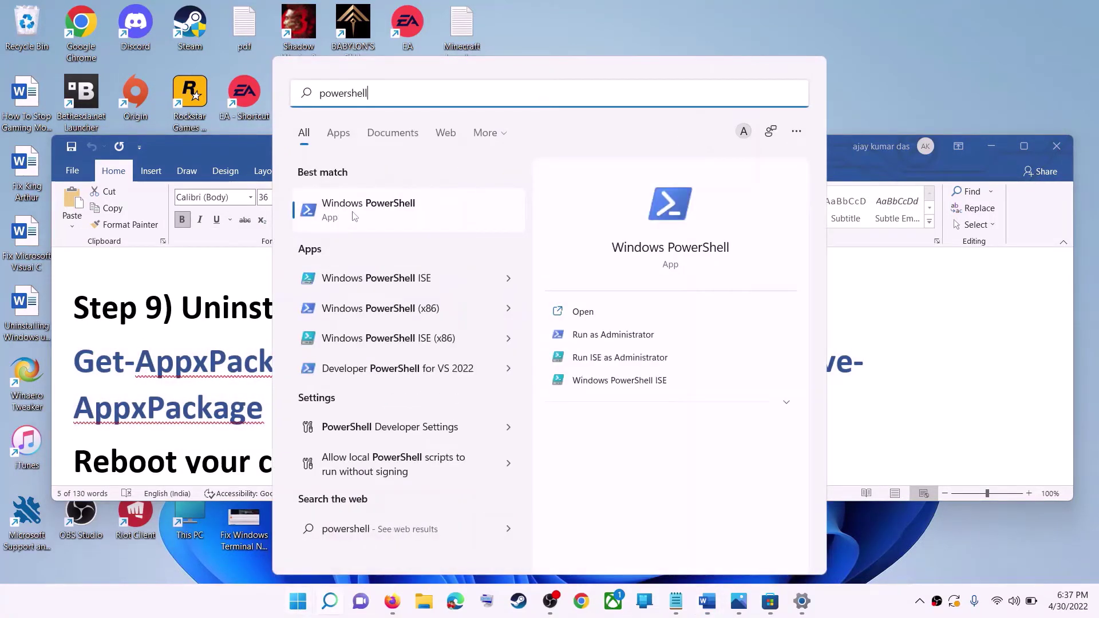
right_click(355, 213)
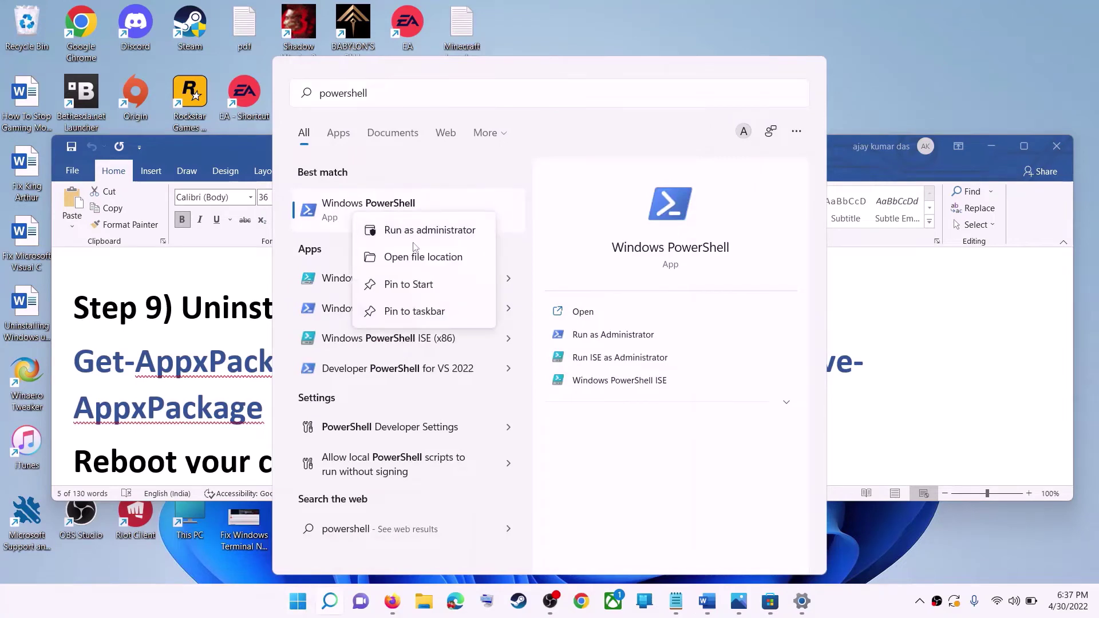
click(445, 236)
click(474, 410)
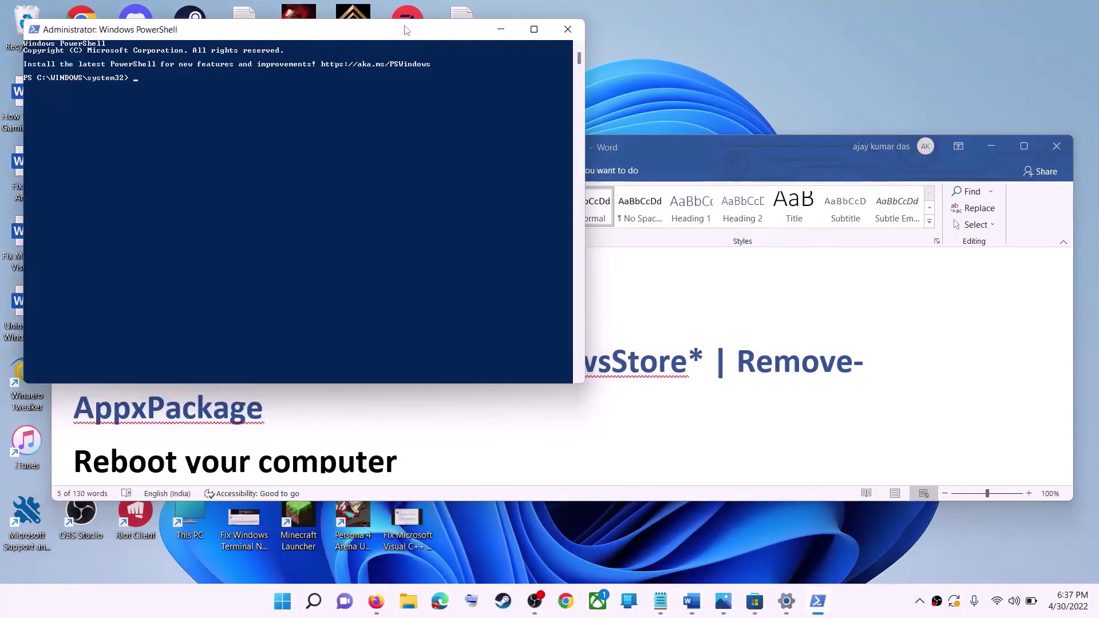
drag(408, 34, 560, 147)
key(ctrl+v)
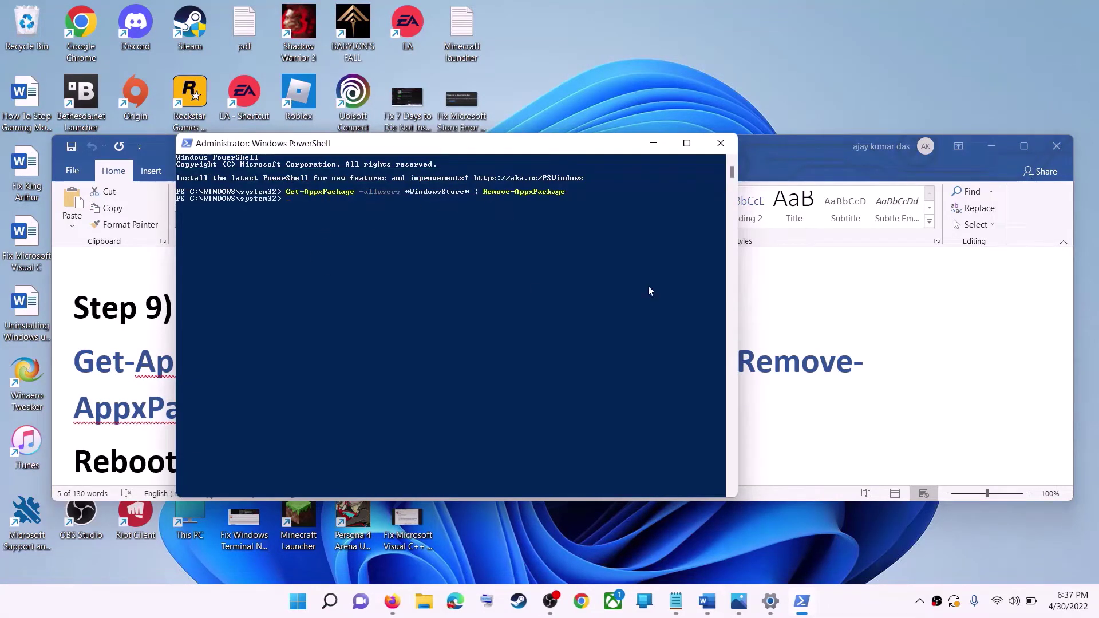
key(alt+Tab)
scroll(148, 373, down, 2)
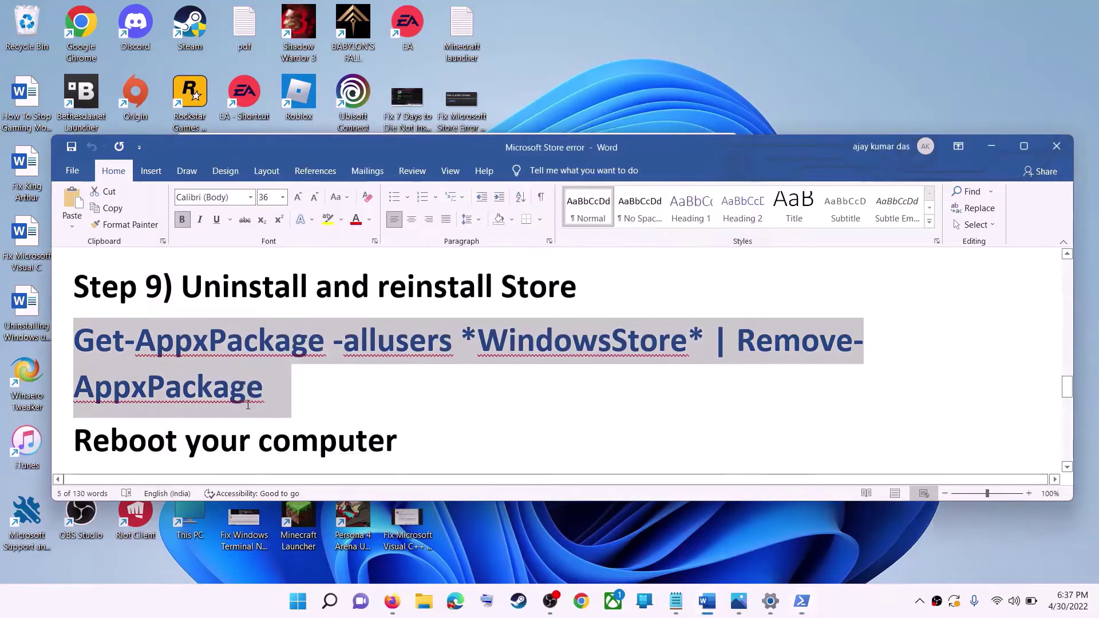
Step: Select the 'Reboot your computer' line and view the power options without restarting
triple_click(138, 395)
click(299, 611)
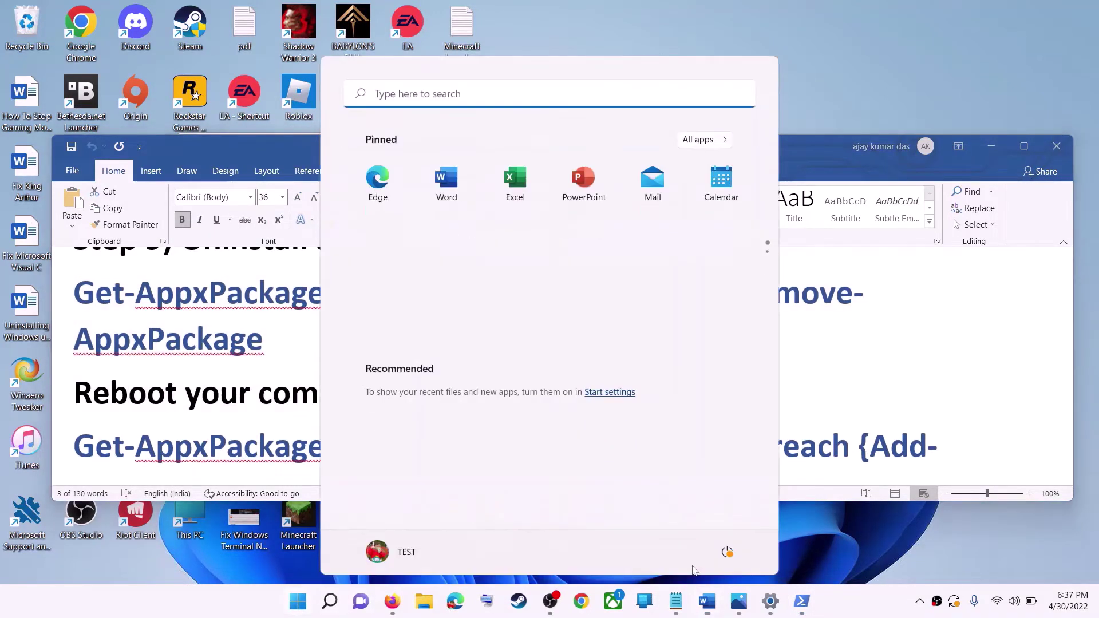
click(728, 551)
click(101, 385)
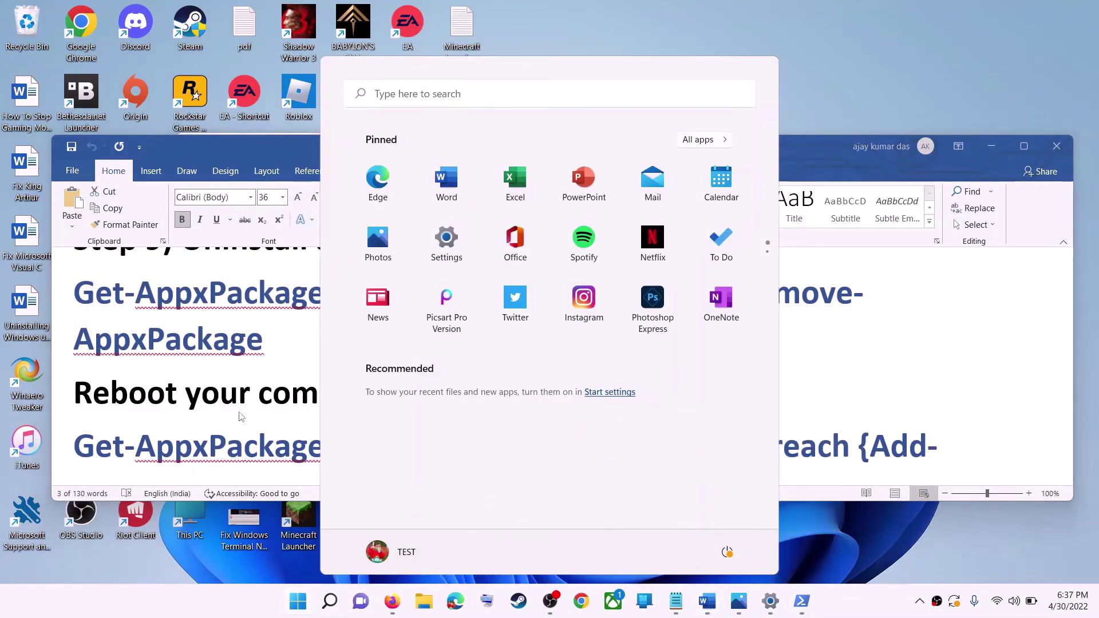
click(231, 401)
scroll(286, 434, down, 1)
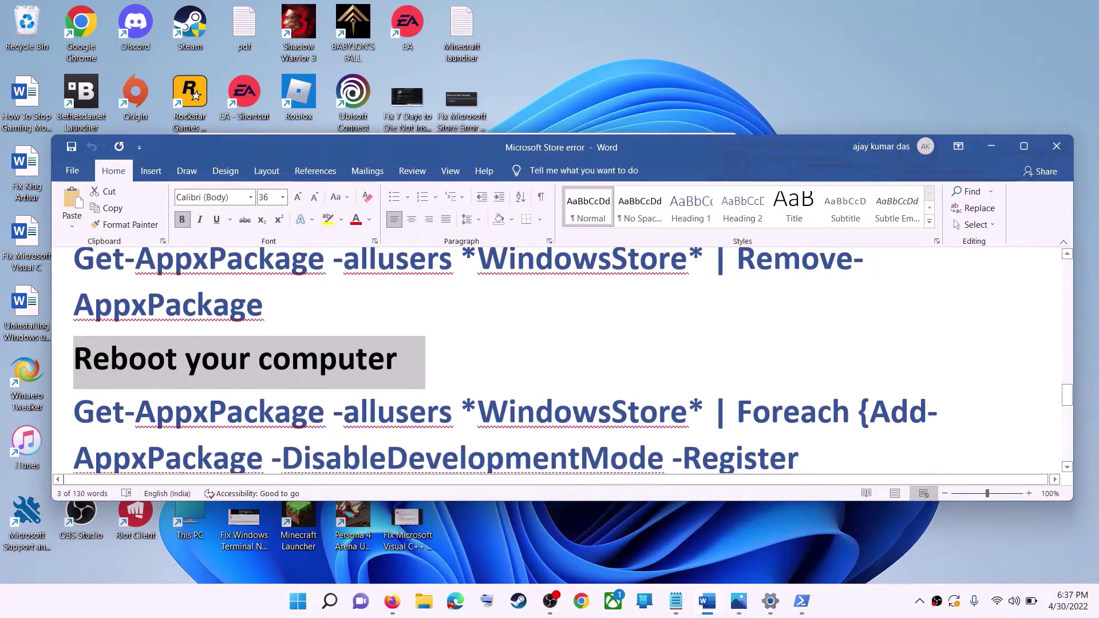
Step: Launch Windows PowerShell as administrator and approve the permission prompt
click(296, 611)
text(pow)
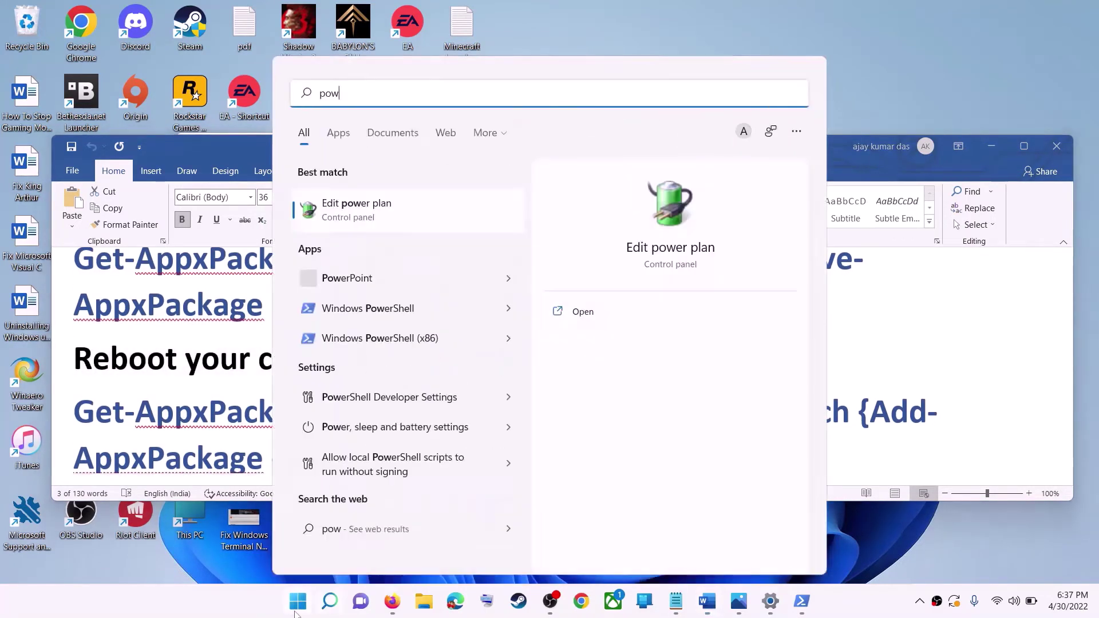
text(ershell)
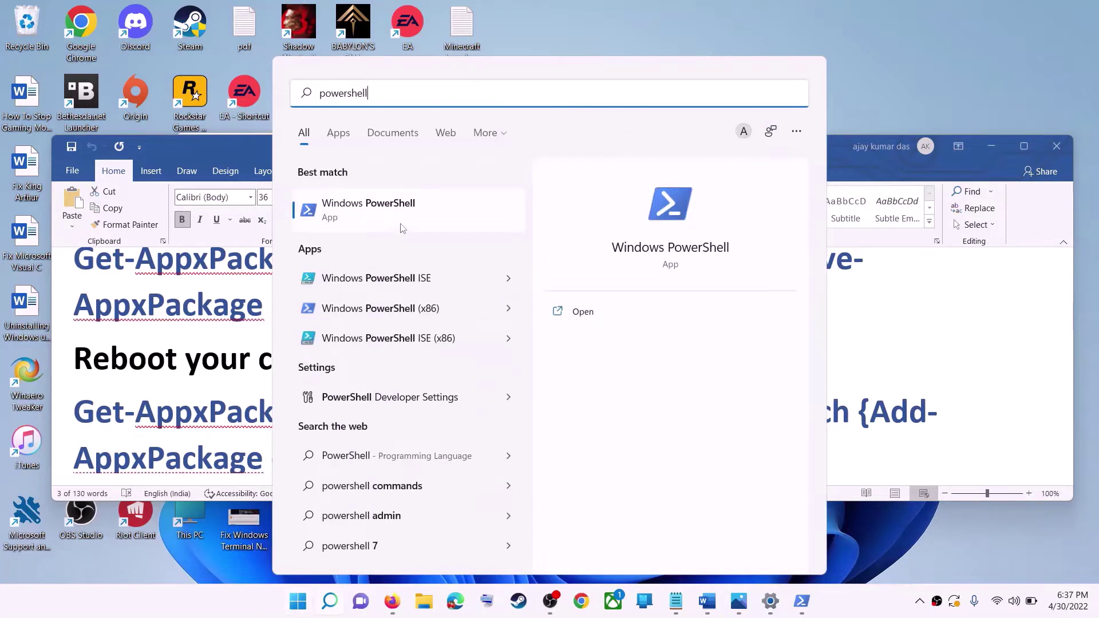
right_click(393, 213)
click(477, 233)
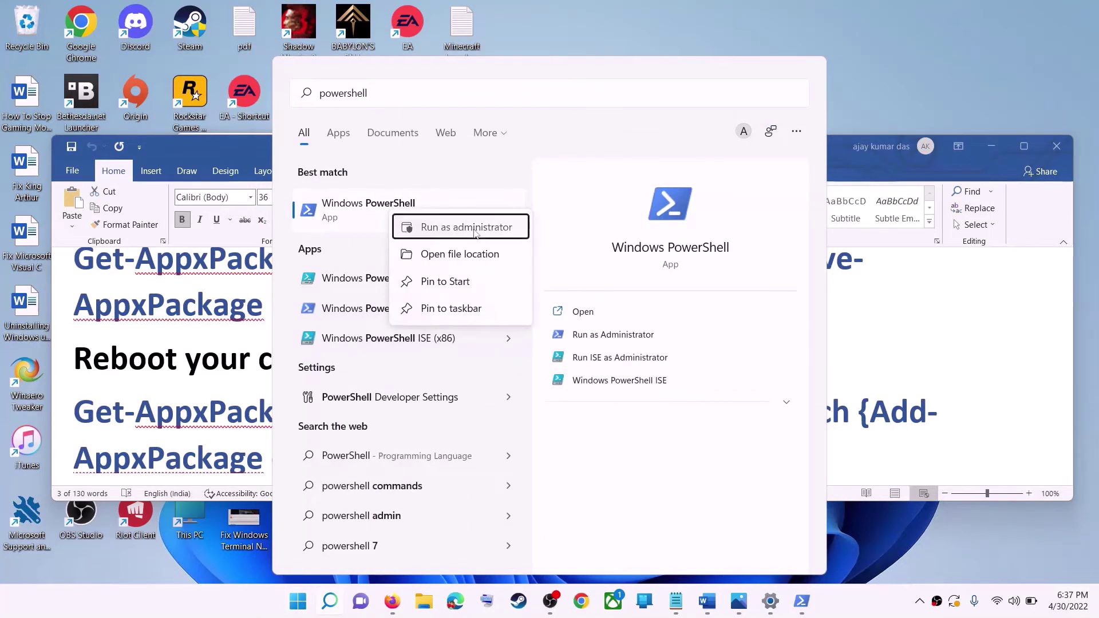
click(500, 408)
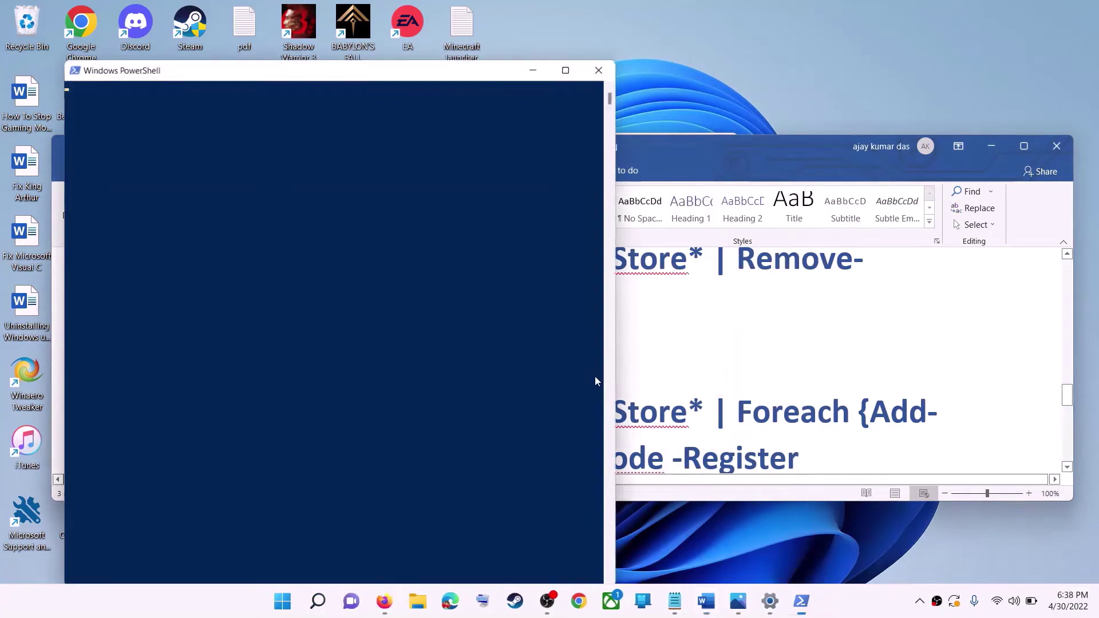
Step: Copy the Add-AppxPackage re-register command from Word and run it in PowerShell
key(alt+Tab)
scroll(734, 418, down, 2)
drag(713, 442, 73, 344)
right_click(126, 367)
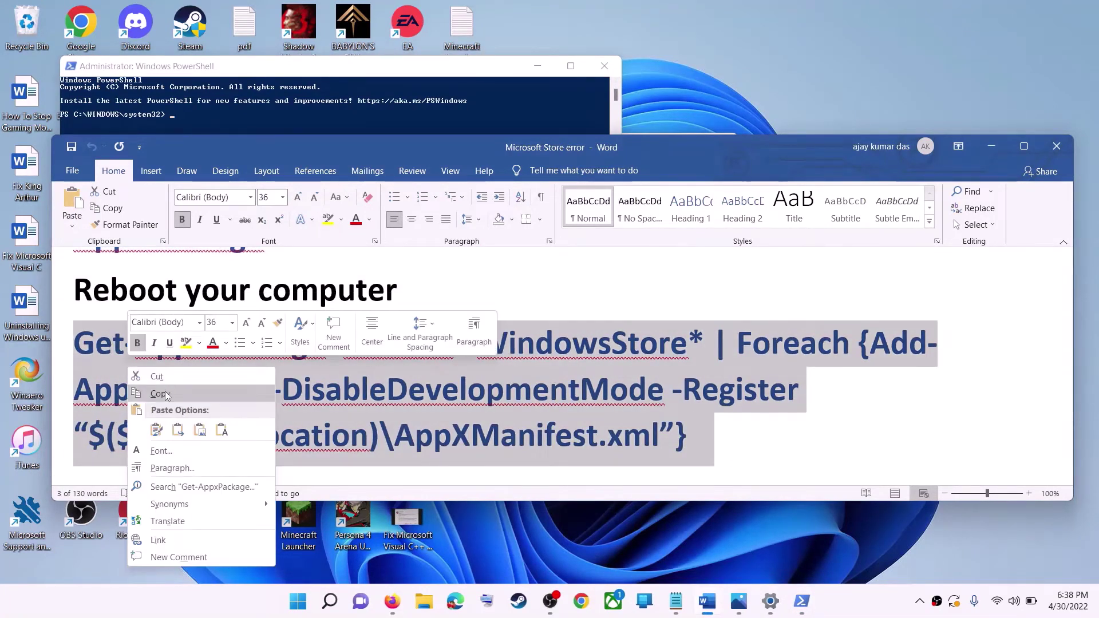
click(160, 394)
key(alt+Tab)
click(333, 234)
right_click(333, 233)
key(Return)
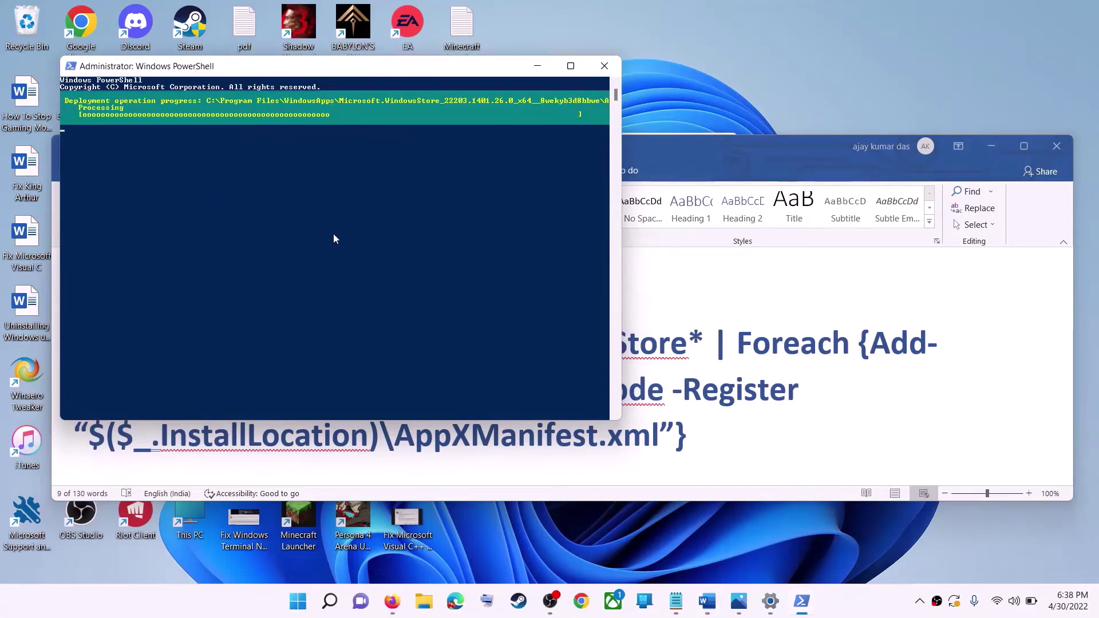
Step: Launch the reinstalled Microsoft Store and scroll the Word guide to Step 10
click(300, 608)
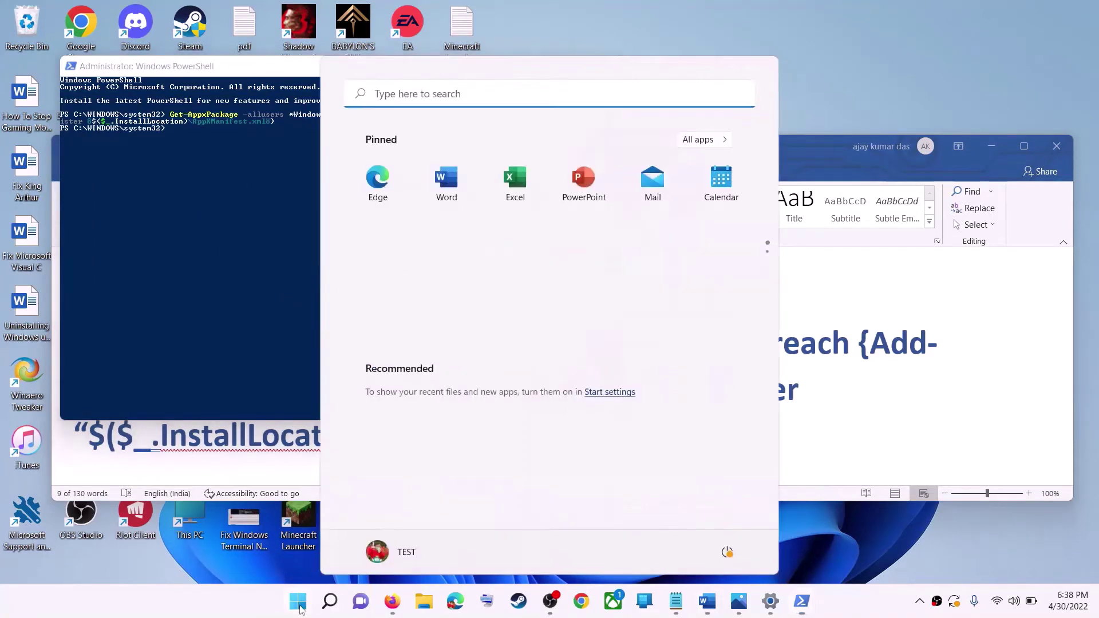
text(store)
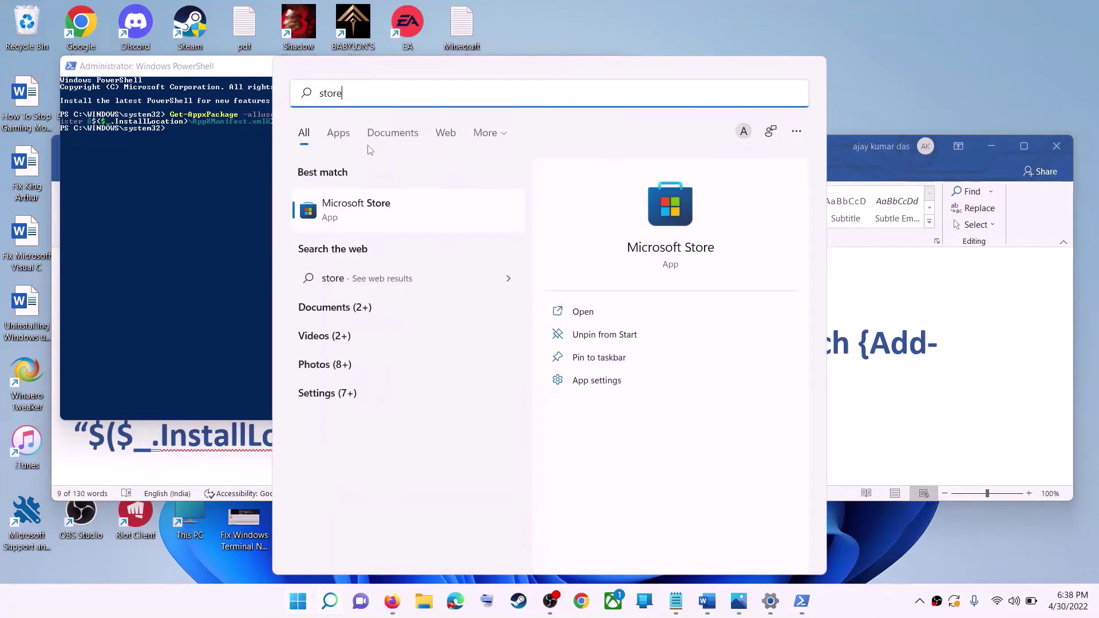
key(Return)
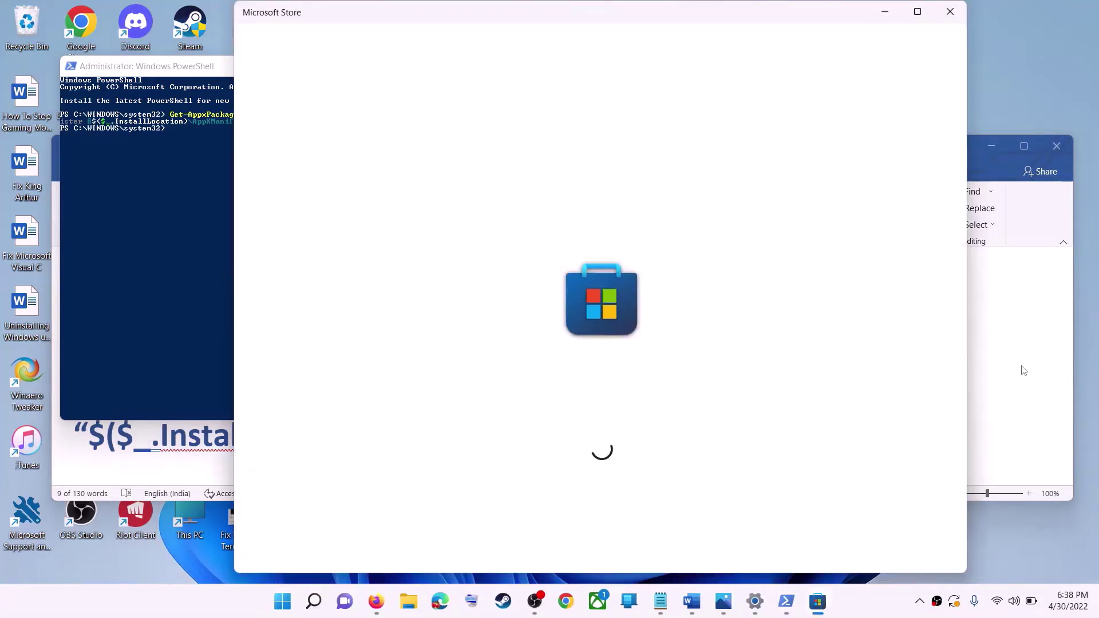
click(1023, 371)
scroll(384, 385, down, 2)
scroll(384, 384, down, 3)
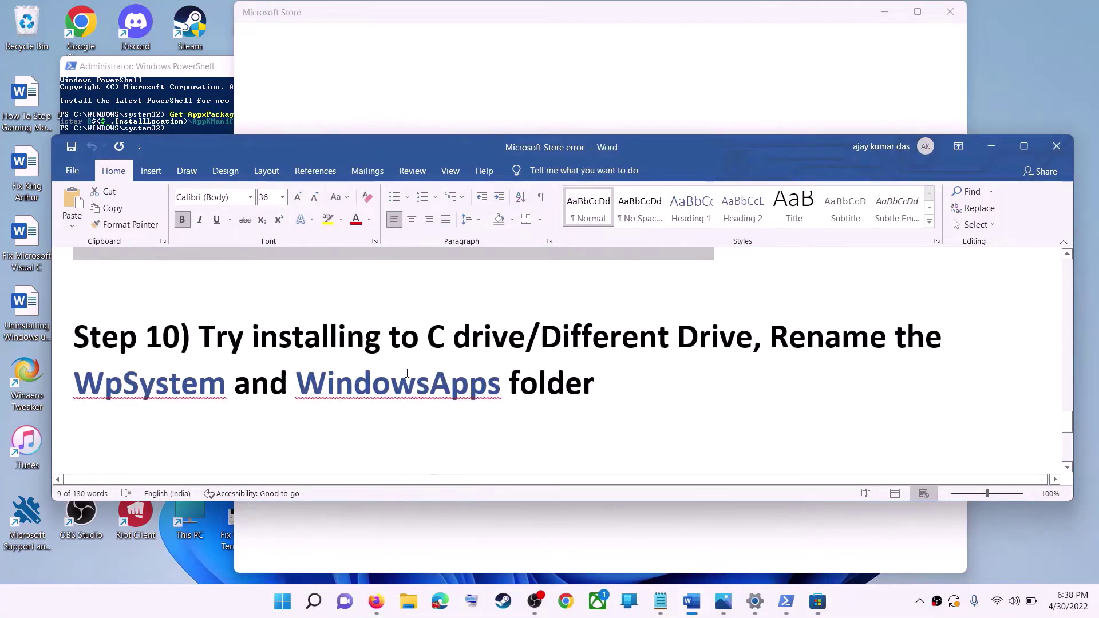
Step: Highlight Step 10's advice about installing to drive C, then open Settings > System > Storage
drag(199, 337, 753, 338)
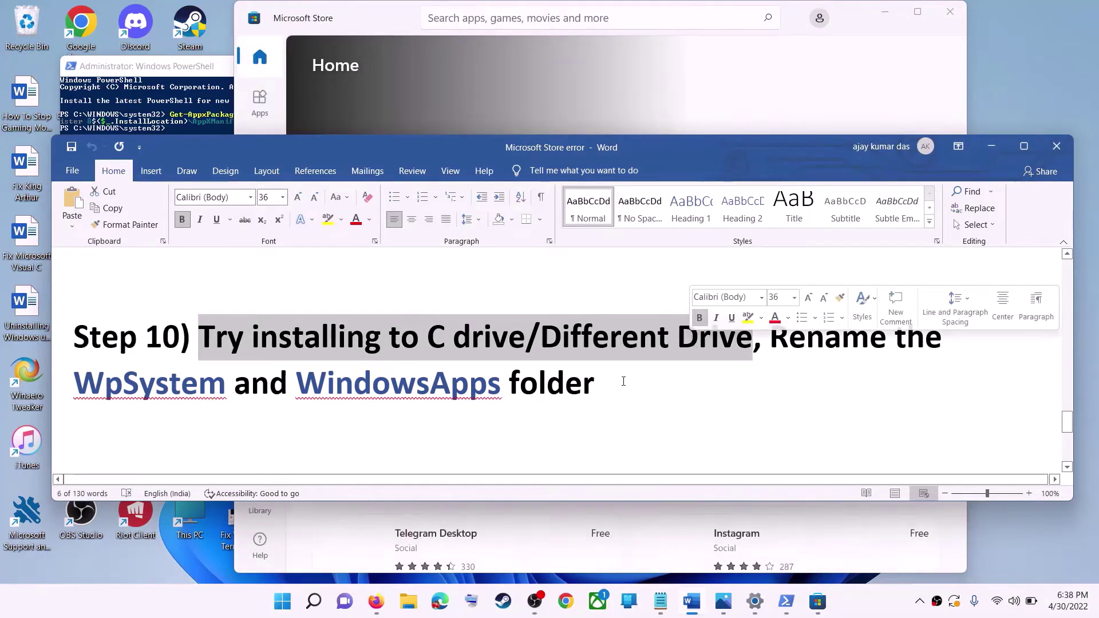
click(289, 606)
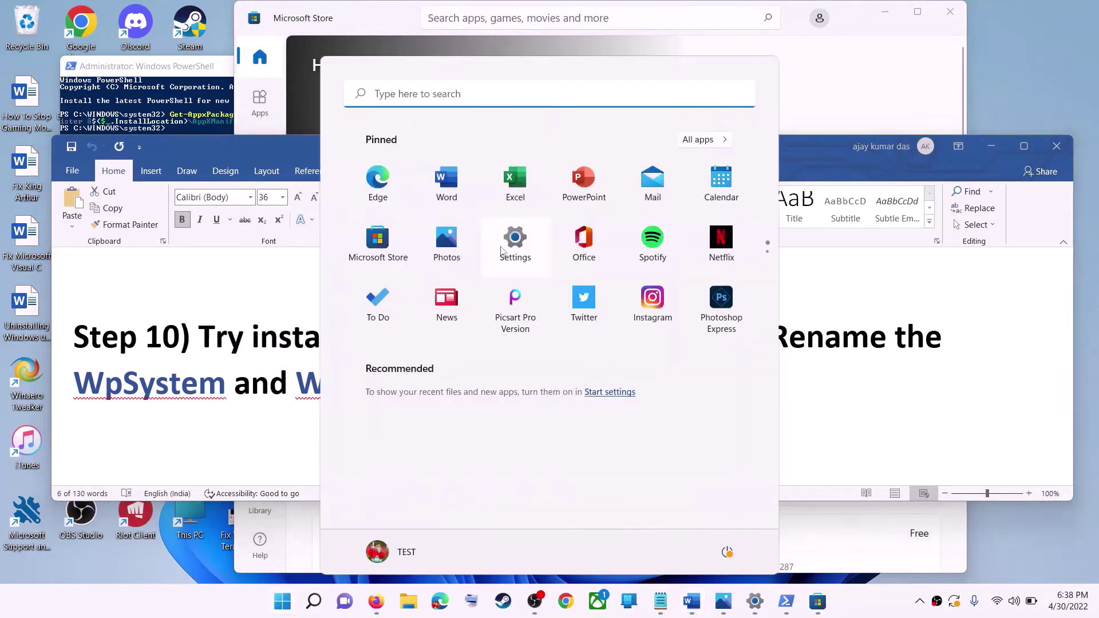
click(501, 251)
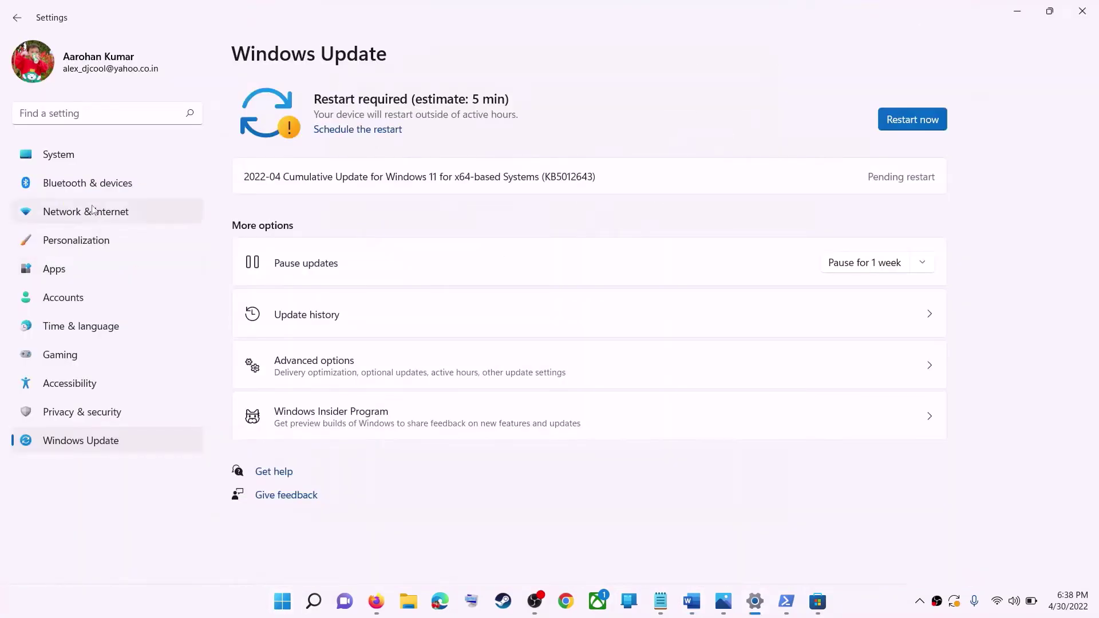
click(70, 159)
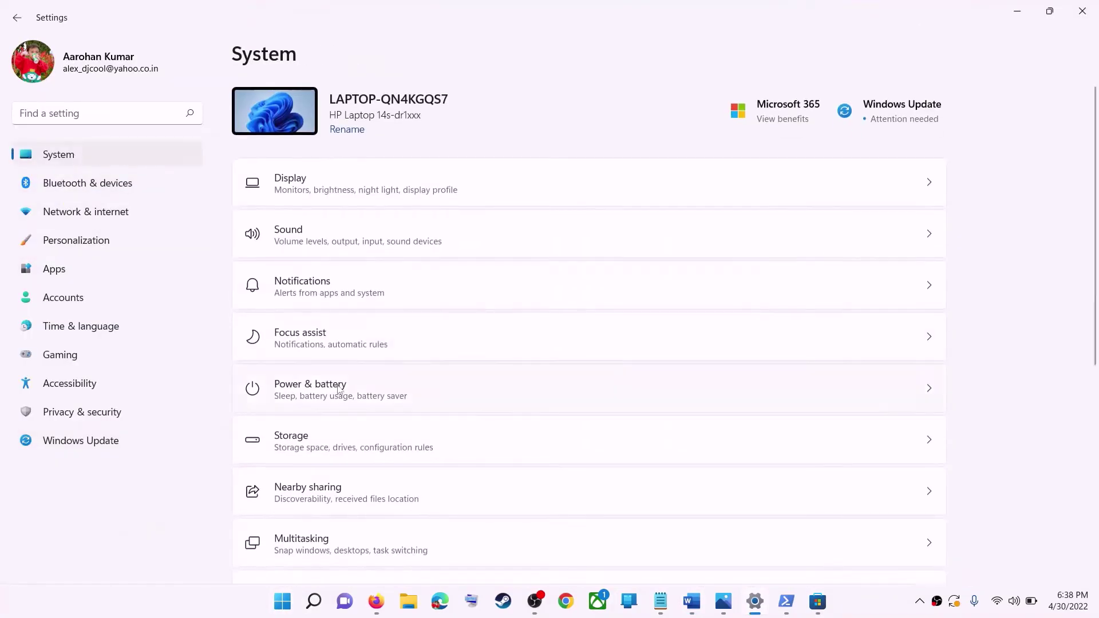
scroll(337, 330, down, 3)
click(314, 296)
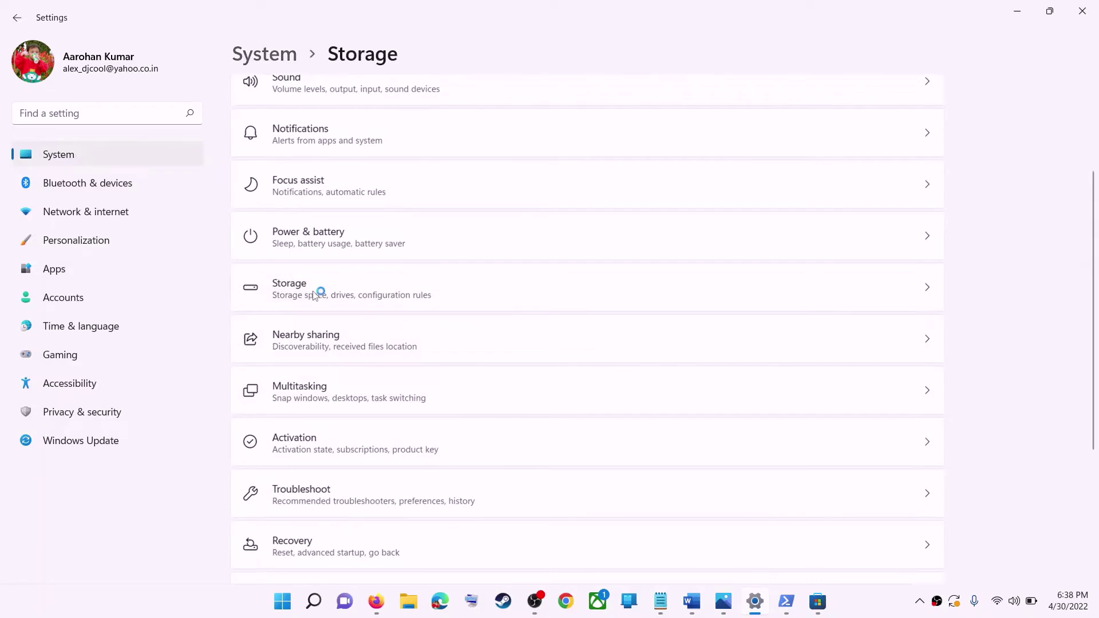